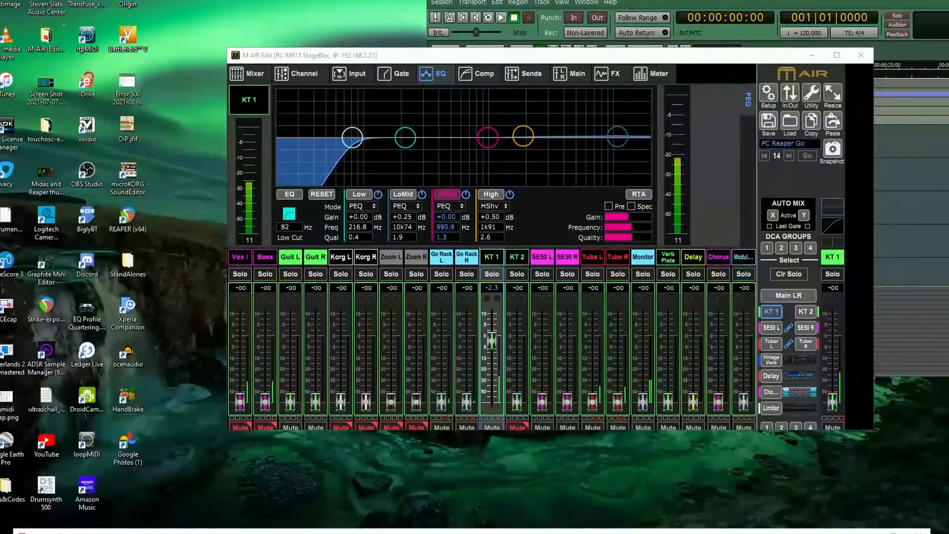
Step: Bring the Mixbus mixer window into full view and set the Vox channel fader to about -5.1 dB
{"action": "left_click_drag", "start_coordinate": [741, 533], "coordinate": [730, 20]}
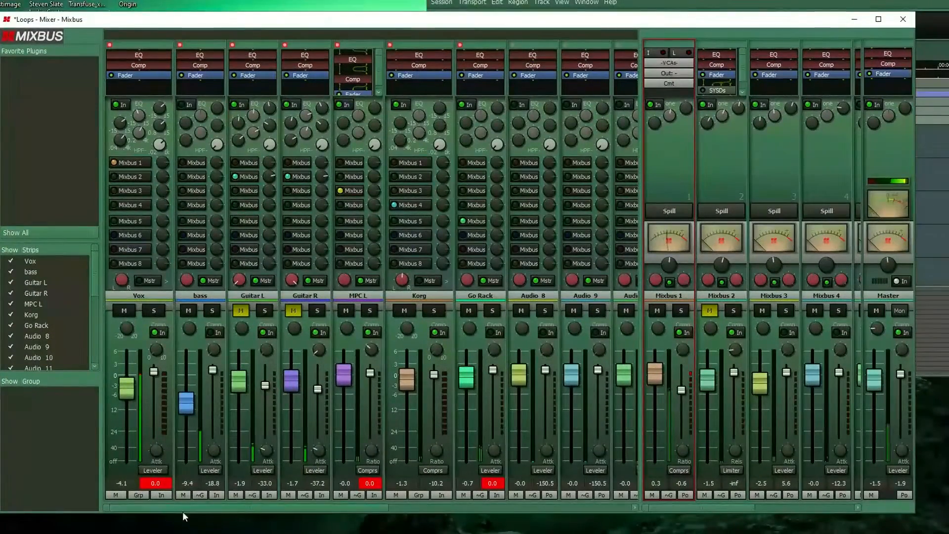
{"action": "scroll", "coordinate": [188, 509], "scroll_direction": "right", "scroll_amount": 5}
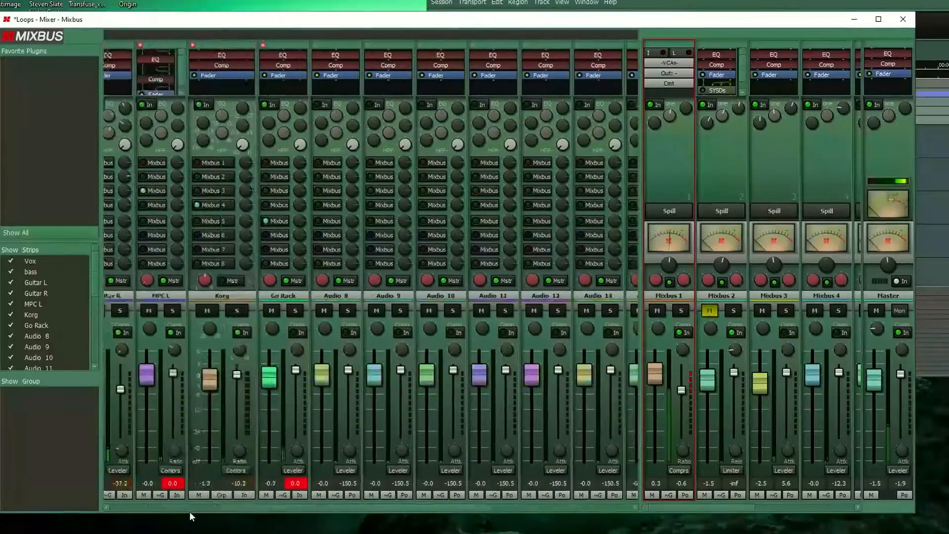
{"action": "scroll", "coordinate": [189, 511], "scroll_direction": "left", "scroll_amount": 5}
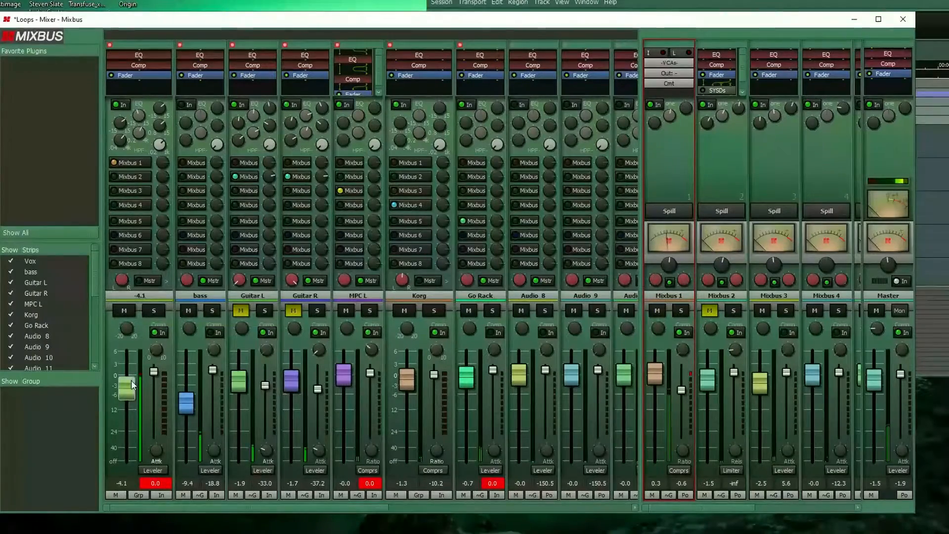
{"action": "left_click_drag", "start_coordinate": [127, 388], "coordinate": [127, 390]}
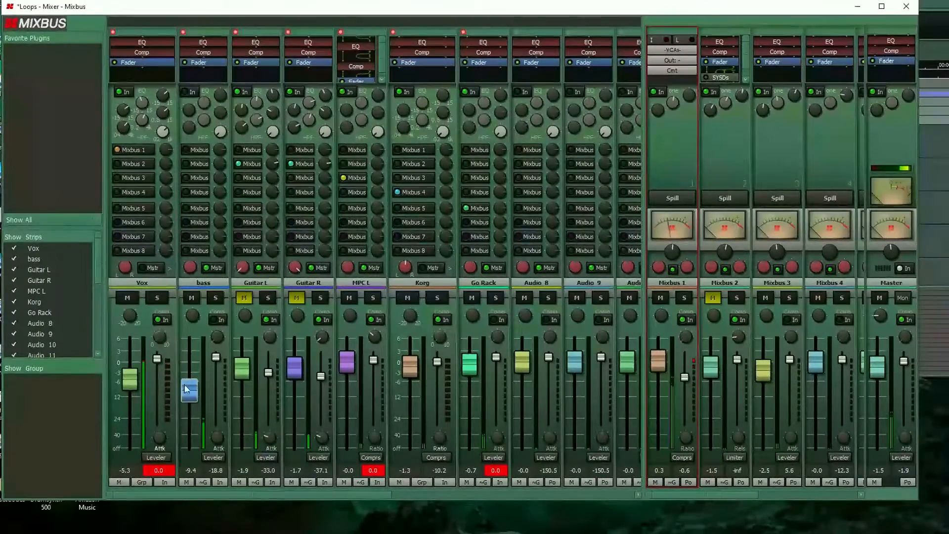
{"action": "left_click_drag", "start_coordinate": [131, 383], "coordinate": [130, 379]}
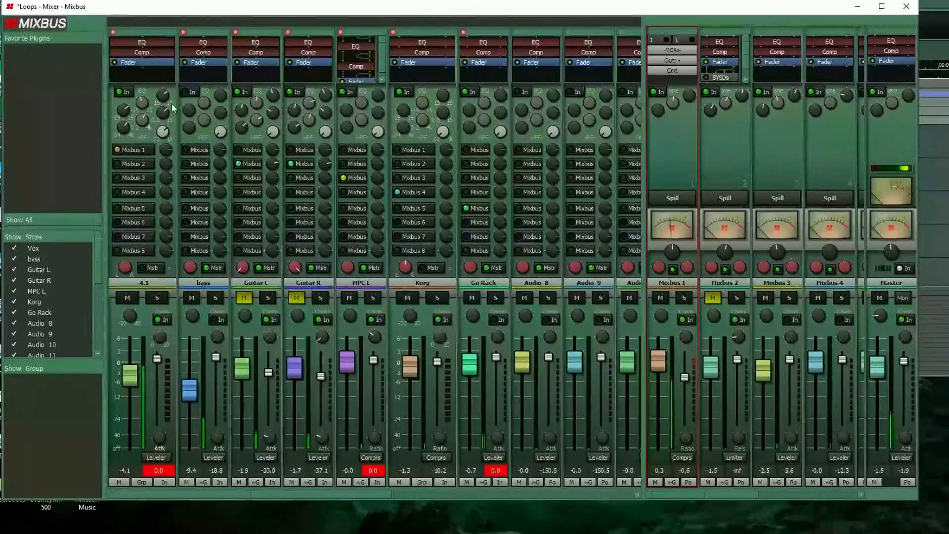
{"action": "left_click", "coordinate": [400, 192]}
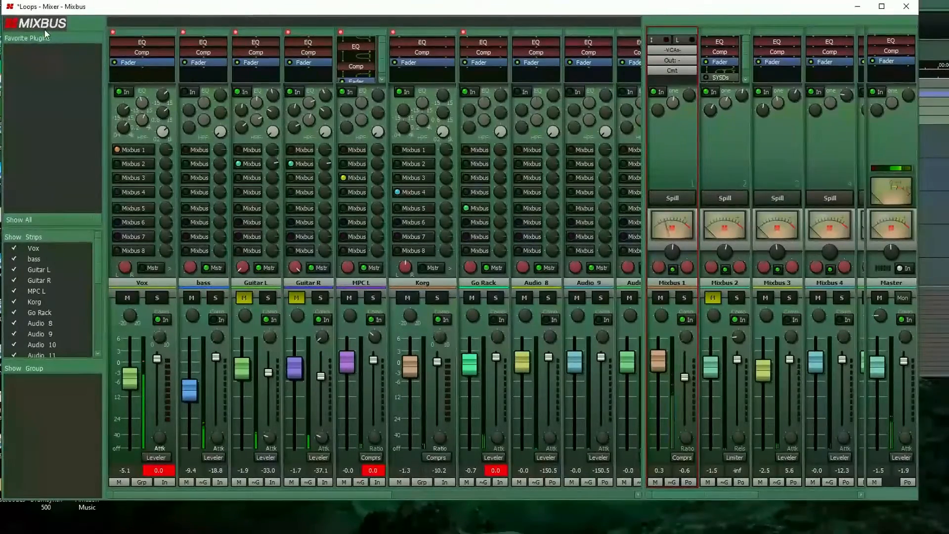
Step: Expand the mix bus section, lower the Mixbus 1 fader to -1.6 dB and the Vox fader to -6.8 dB
{"action": "left_click_drag", "start_coordinate": [247, 494], "coordinate": [243, 437]}
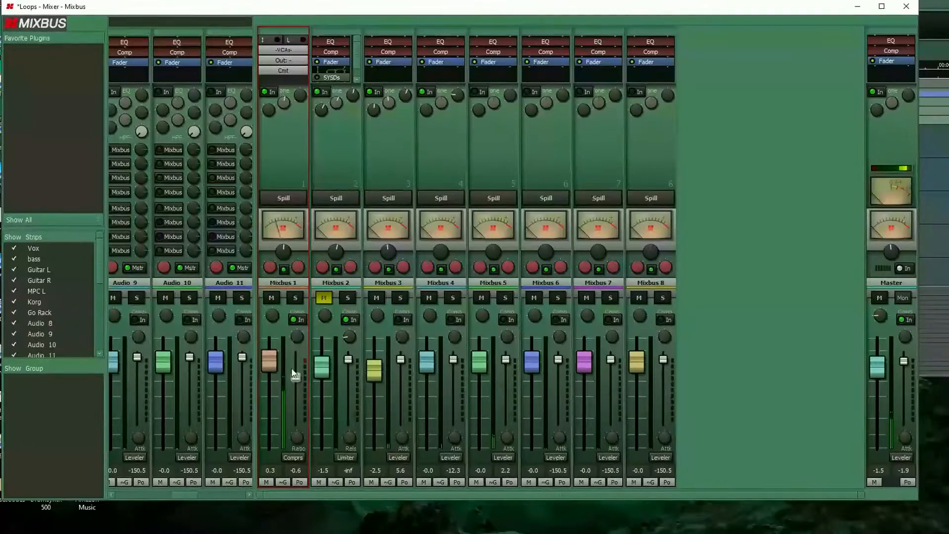
{"action": "mouse_move", "coordinate": [296, 375]}
{"action": "left_click_drag", "start_coordinate": [270, 366], "coordinate": [270, 369]}
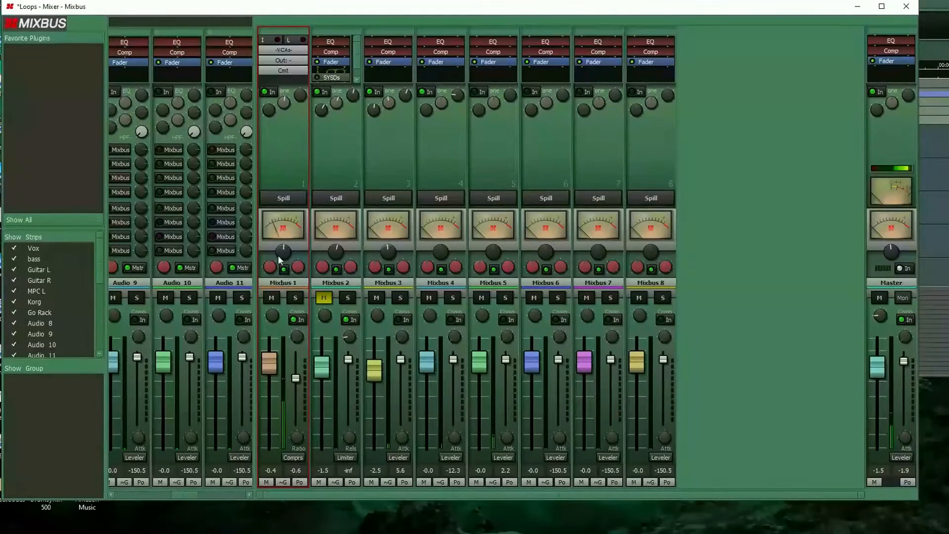
{"action": "left_click_drag", "start_coordinate": [275, 366], "coordinate": [296, 374]}
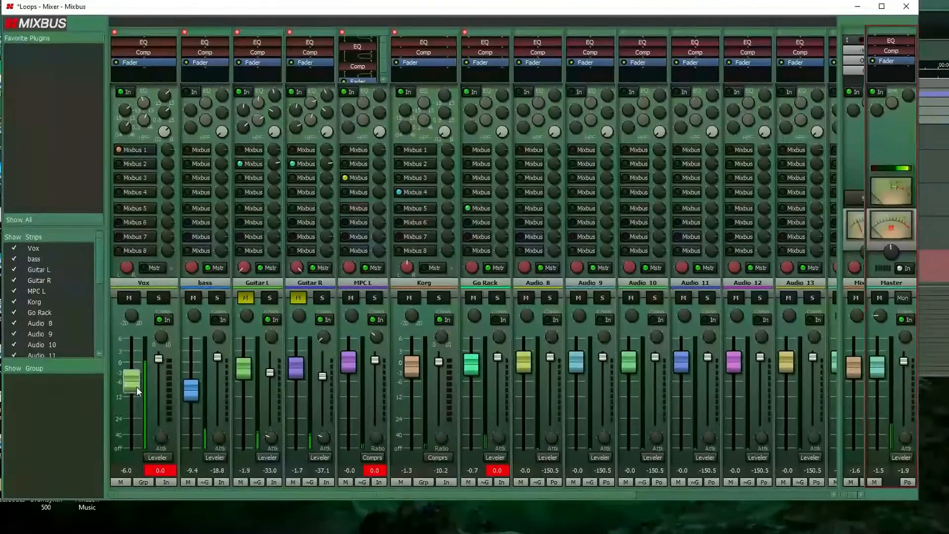
{"action": "left_click_drag", "start_coordinate": [137, 390], "coordinate": [135, 392]}
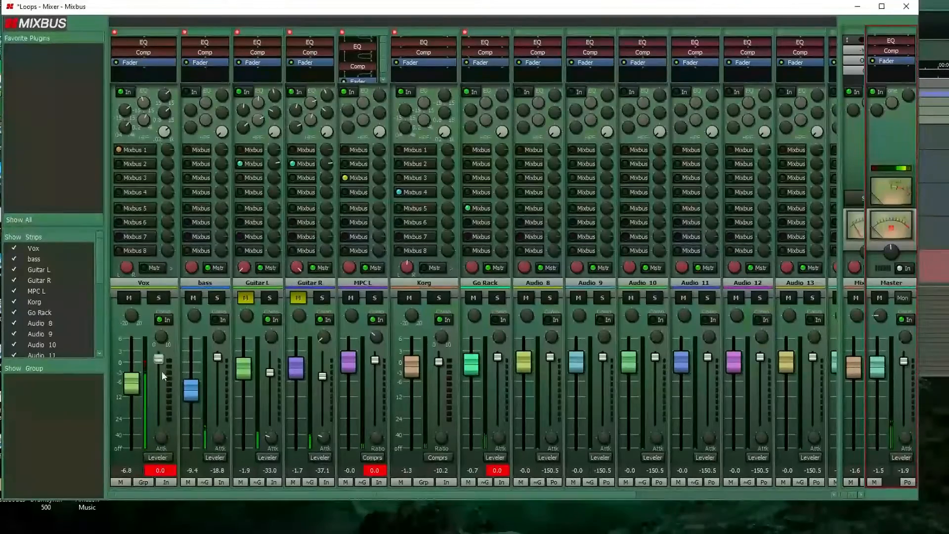
{"action": "right_click", "coordinate": [147, 73]}
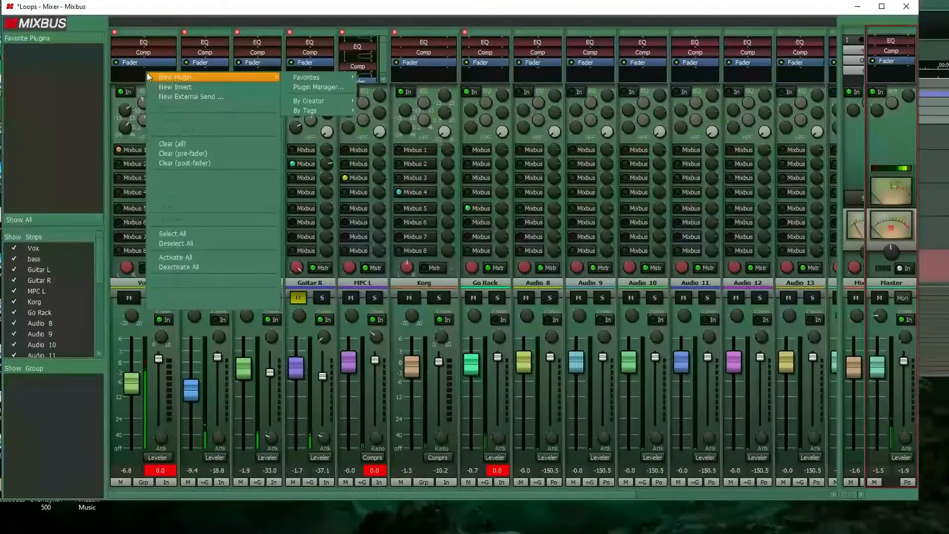
{"action": "mouse_move", "coordinate": [313, 110]}
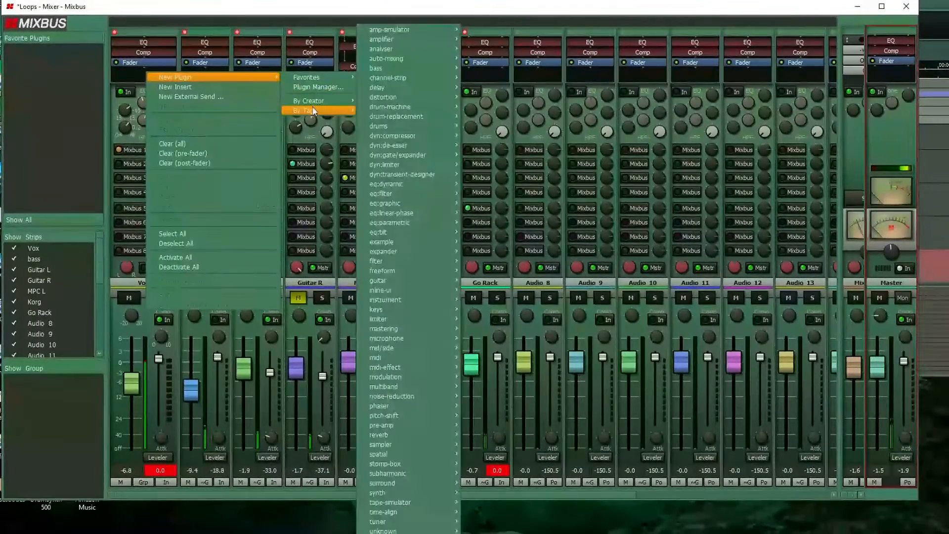
{"action": "left_click", "coordinate": [144, 269]}
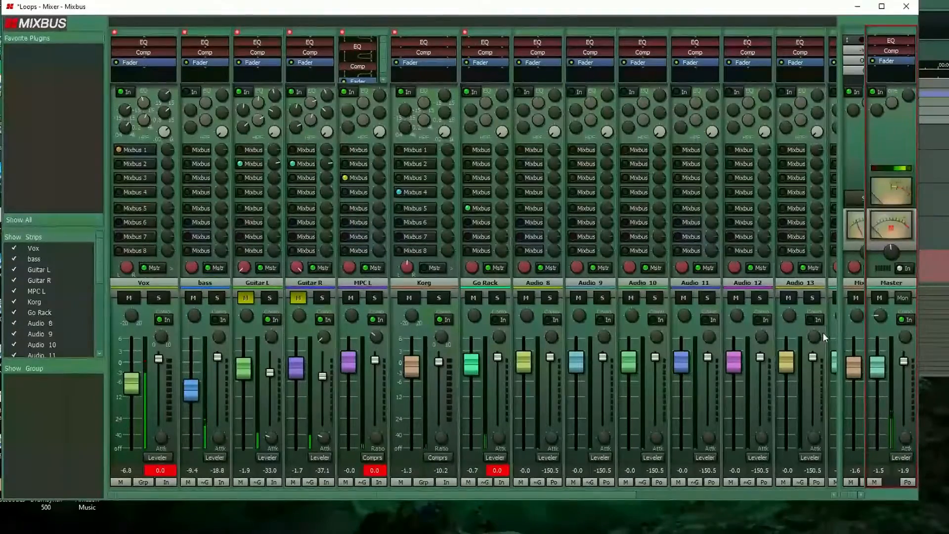
Step: Raise the Vox channel fader to -5.8 dB
{"action": "left_click", "coordinate": [137, 148]}
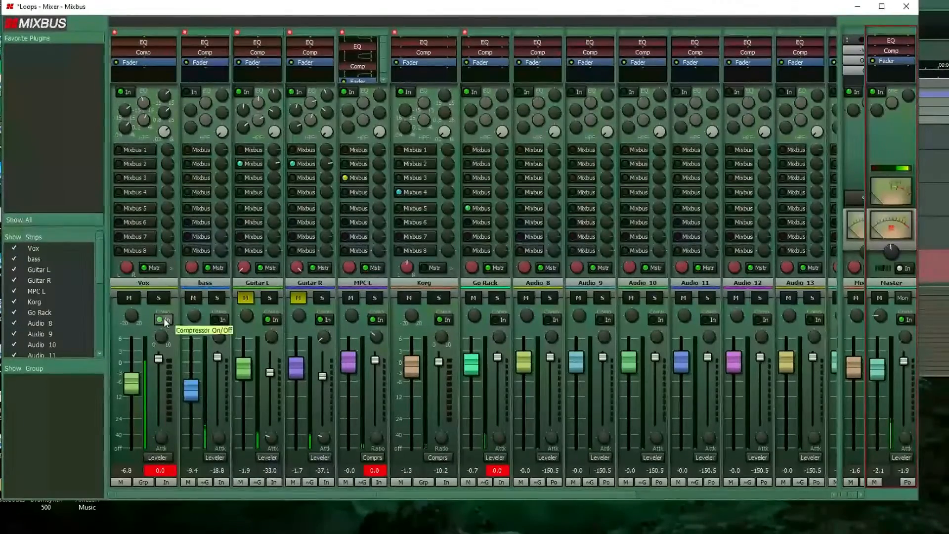
{"action": "left_click", "coordinate": [141, 145]}
{"action": "left_click_drag", "start_coordinate": [140, 374], "coordinate": [141, 371]}
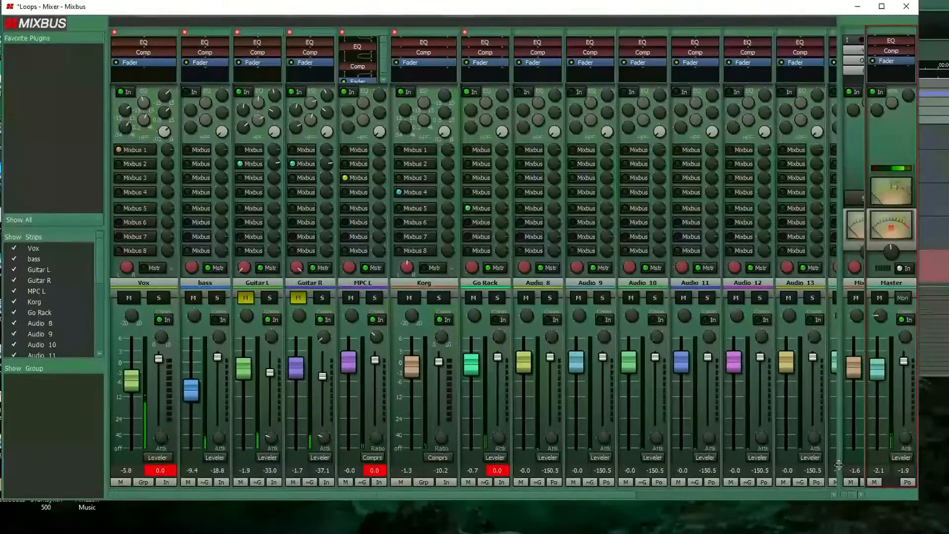
Step: Widen the mix bus section to show all eight buses and set the Mixbus 1 fader to -0.3 dB
{"action": "left_click_drag", "start_coordinate": [839, 464], "coordinate": [460, 459]}
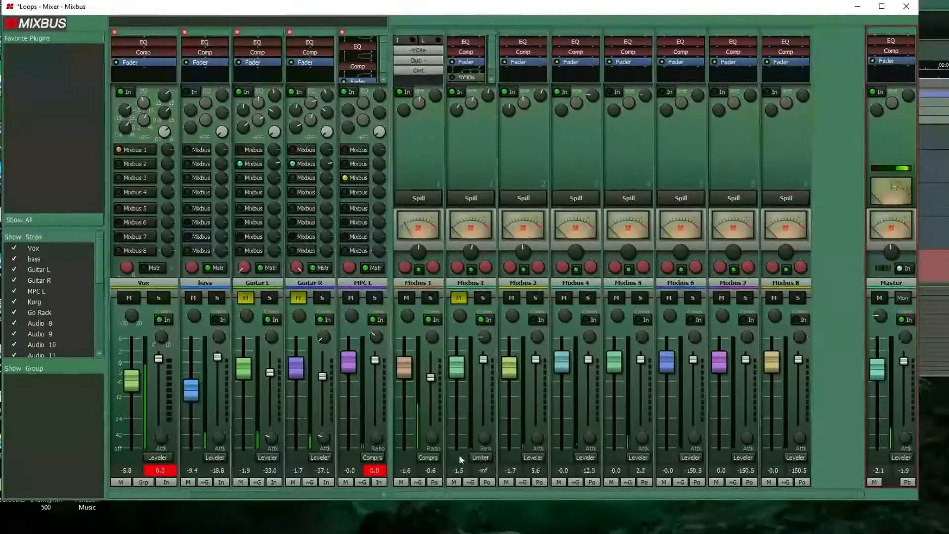
{"action": "left_click_drag", "start_coordinate": [409, 372], "coordinate": [428, 361]}
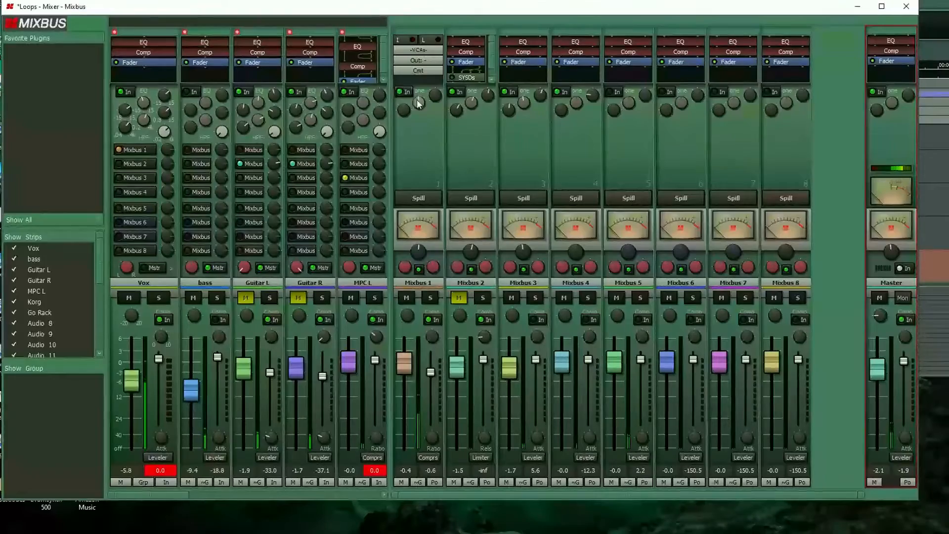
{"action": "left_click_drag", "start_coordinate": [401, 109], "coordinate": [402, 104]}
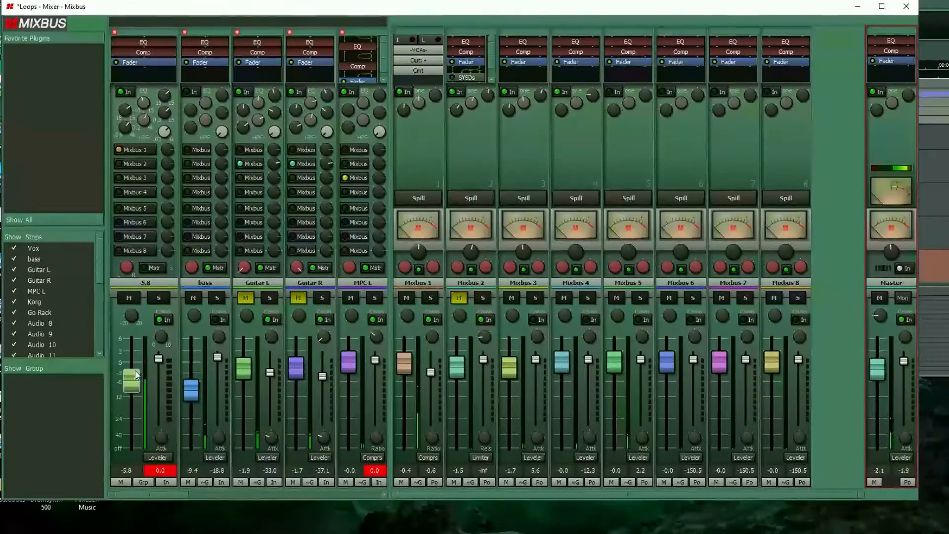
{"action": "left_click_drag", "start_coordinate": [404, 364], "coordinate": [405, 365]}
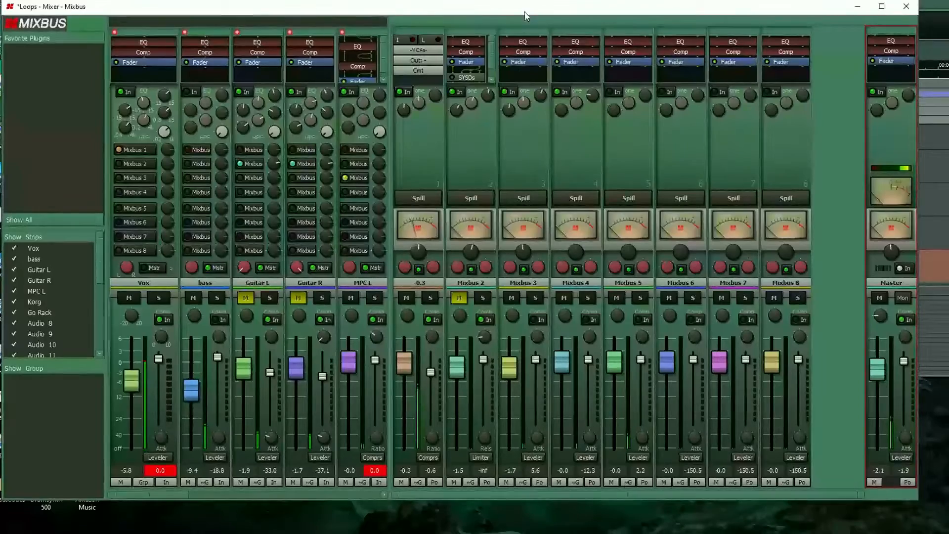
Step: Place the M AIR Edit window above the lowered Mixbus mixer and switch its faders to the Main LR mix
{"action": "left_click_drag", "start_coordinate": [526, 8], "coordinate": [646, 386]}
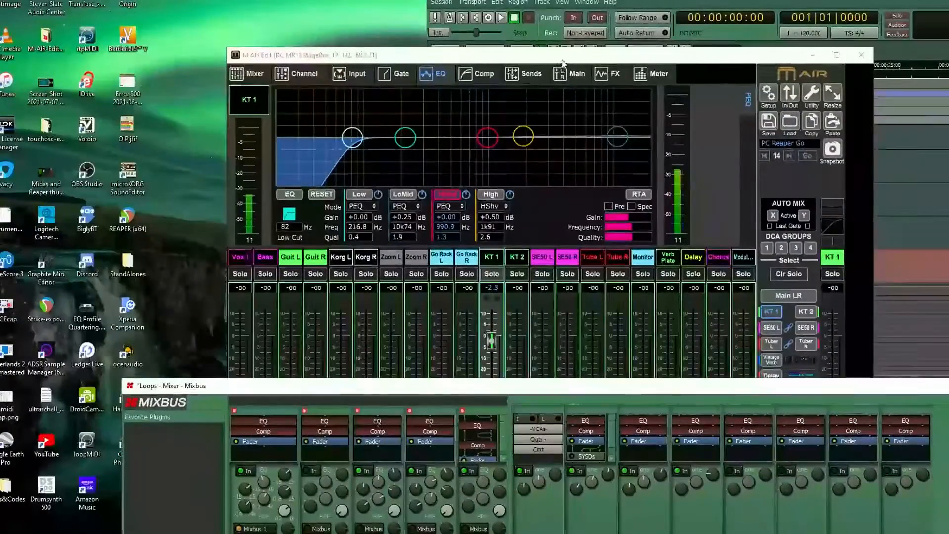
{"action": "left_click_drag", "start_coordinate": [563, 59], "coordinate": [441, 31]}
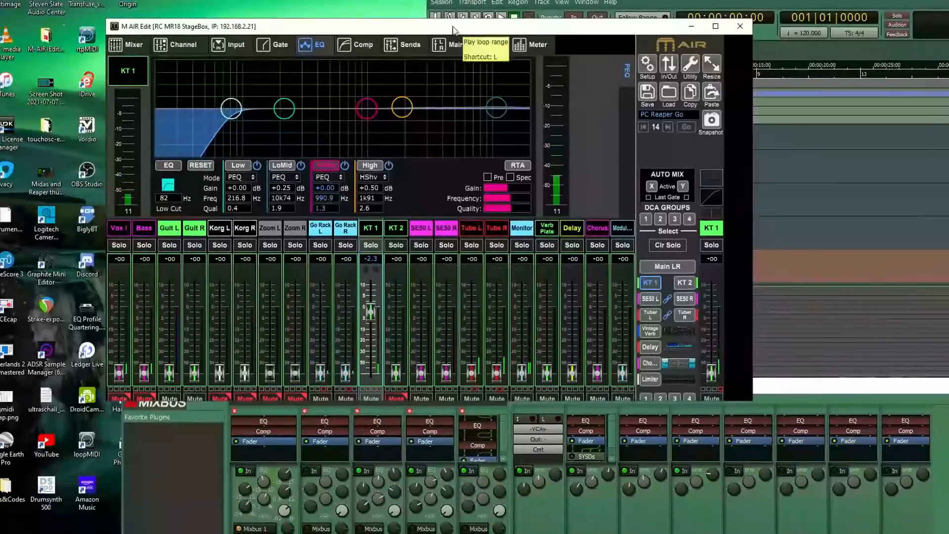
{"action": "left_click_drag", "start_coordinate": [453, 30], "coordinate": [420, 7]}
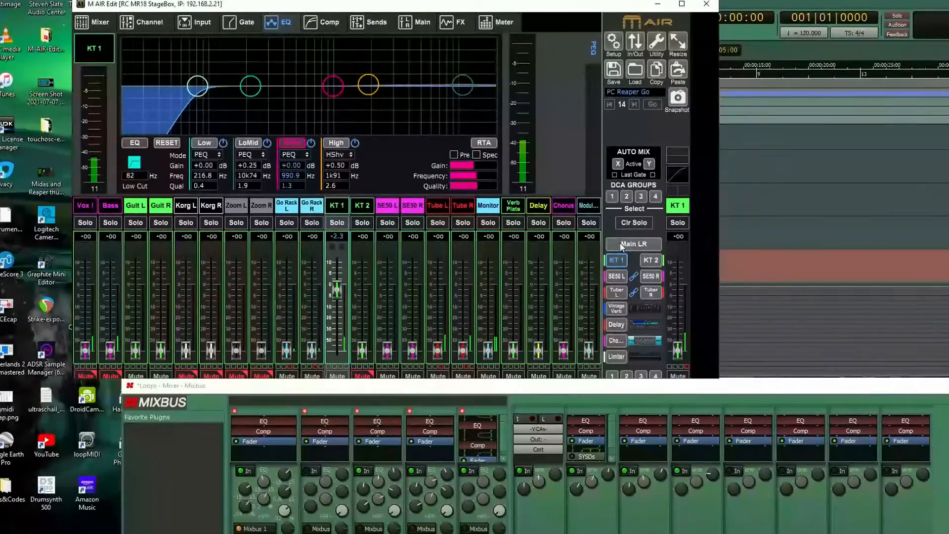
{"action": "left_click", "coordinate": [651, 244]}
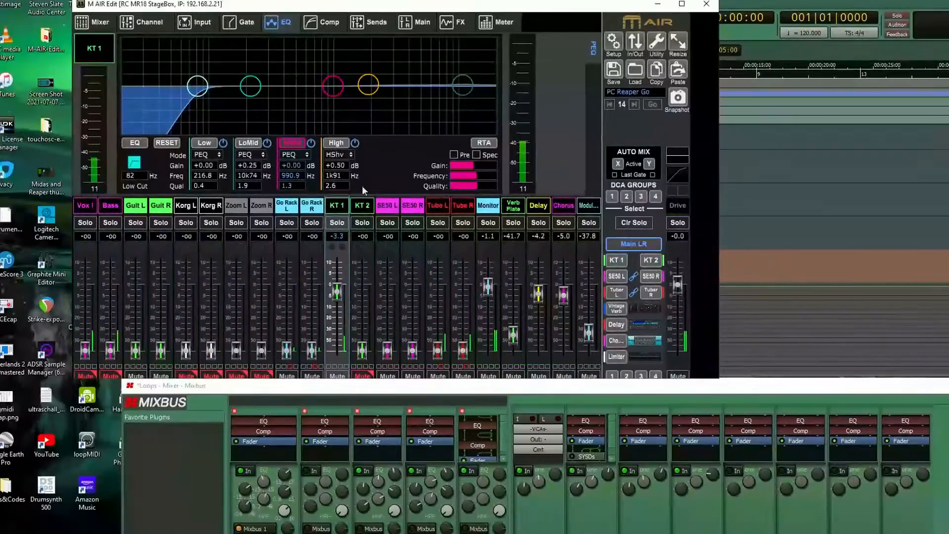
{"action": "left_click_drag", "start_coordinate": [390, 7], "coordinate": [438, 0]}
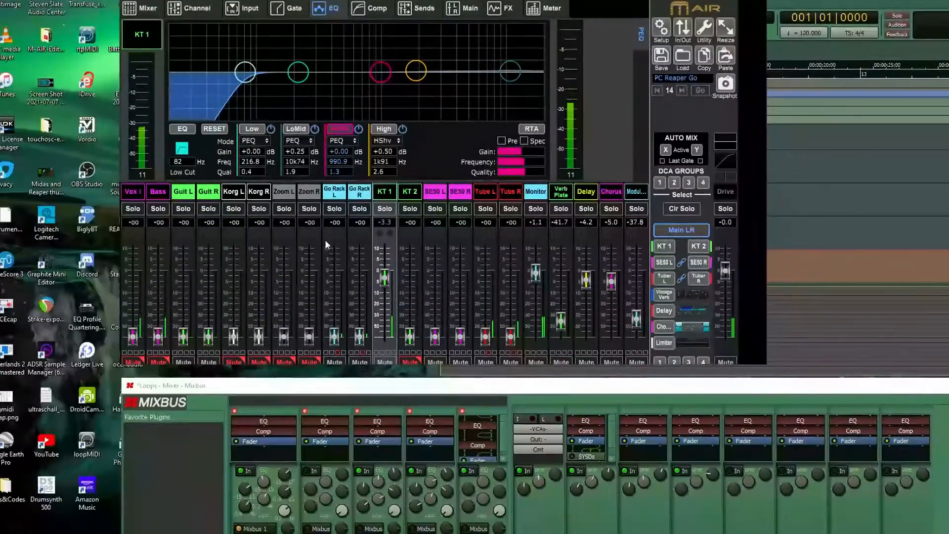
Step: Move the Mixbus window further down and extend the M AIR Edit window's height to show the full mute row
{"action": "left_click_drag", "start_coordinate": [270, 386], "coordinate": [275, 492]}
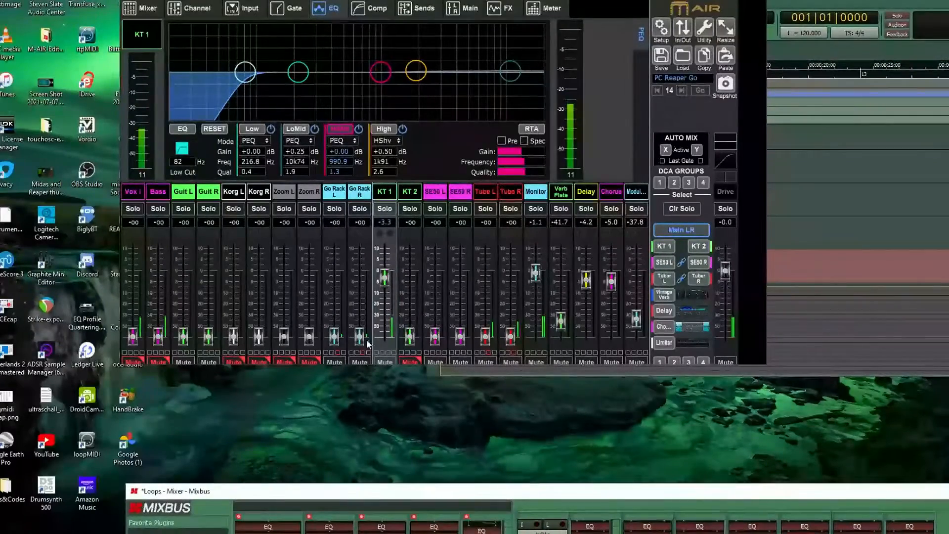
{"action": "left_click_drag", "start_coordinate": [456, 497], "coordinate": [432, 435]}
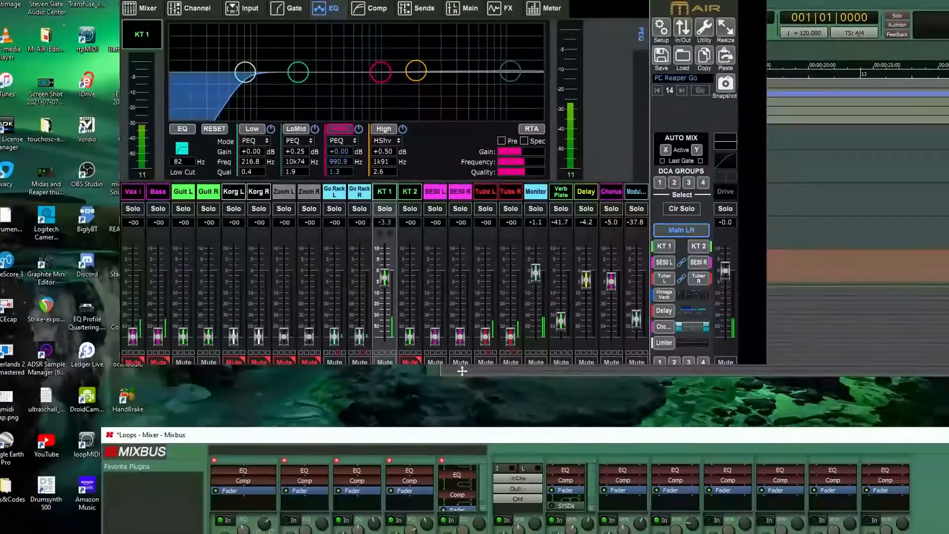
{"action": "left_click_drag", "start_coordinate": [422, 365], "coordinate": [424, 398]}
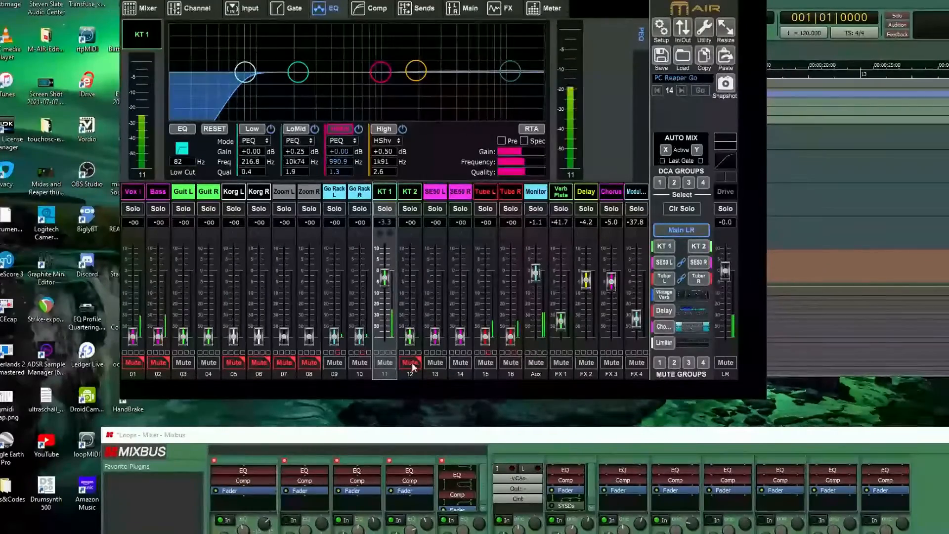
Step: Set the KT 1 channel fader to -3.6 dB and the Main LR fader to -2.7 dB
{"action": "left_click_drag", "start_coordinate": [385, 280], "coordinate": [385, 287]}
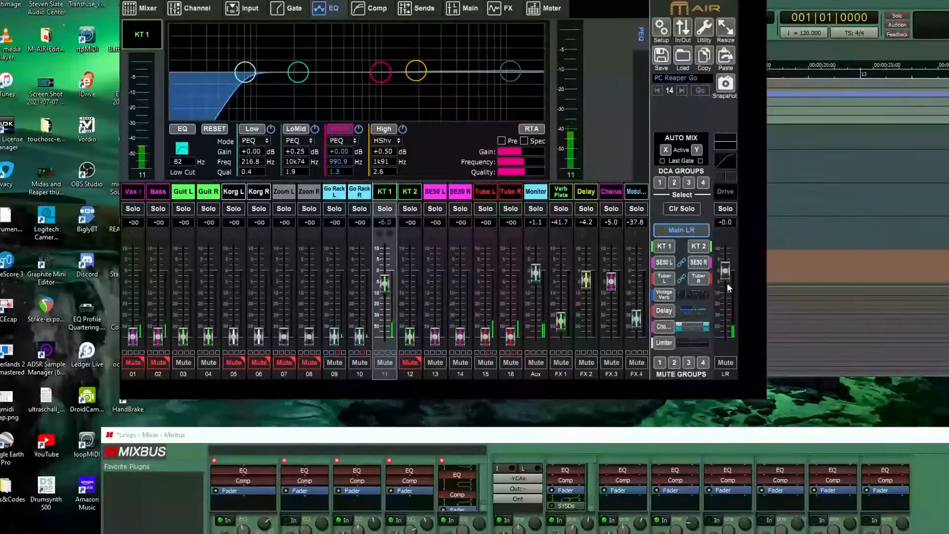
{"action": "left_click_drag", "start_coordinate": [725, 271], "coordinate": [727, 278]}
{"action": "left_click_drag", "start_coordinate": [385, 283], "coordinate": [385, 279]}
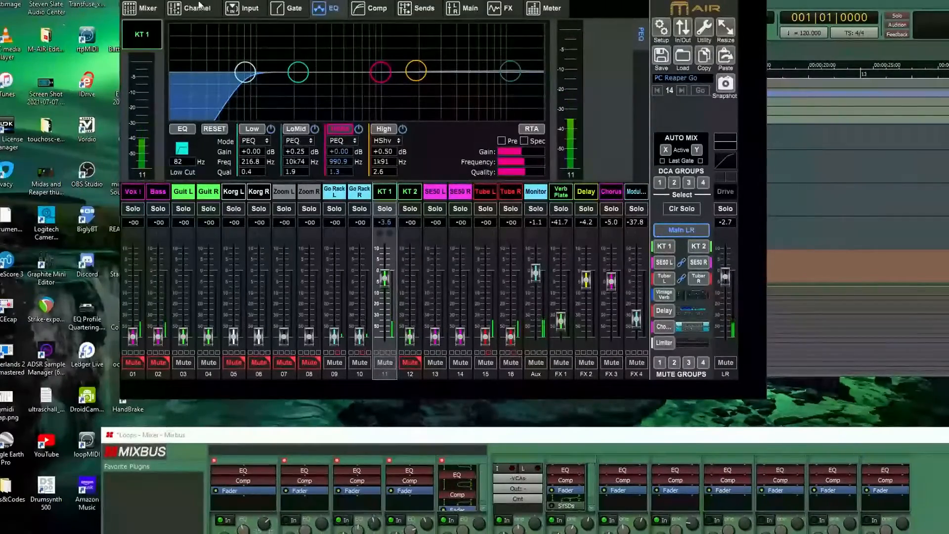
Step: Set the mic gain of the KT 1 channel input to +36.5 dB
{"action": "left_click", "coordinate": [232, 9]}
{"action": "mouse_move", "coordinate": [258, 131]}
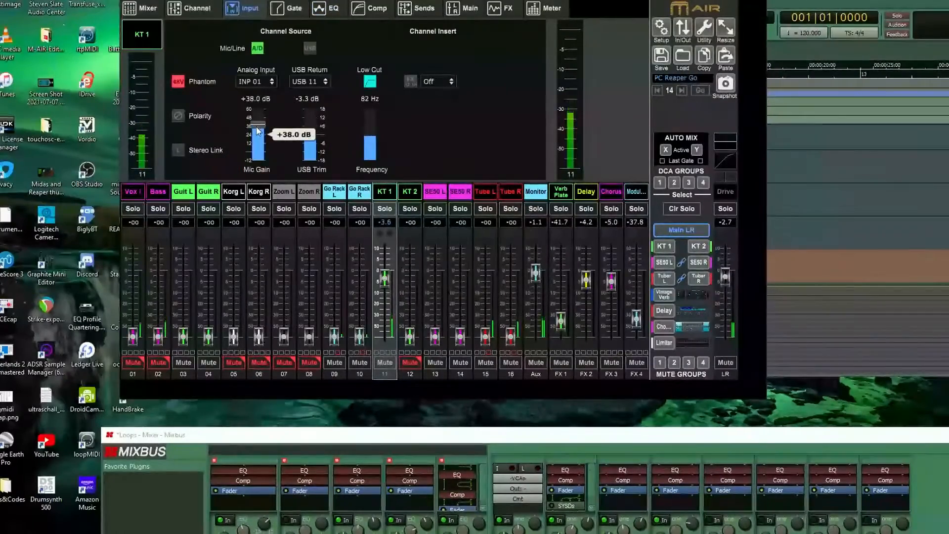
{"action": "scroll", "coordinate": [258, 133], "scroll_direction": "up", "scroll_amount": 1}
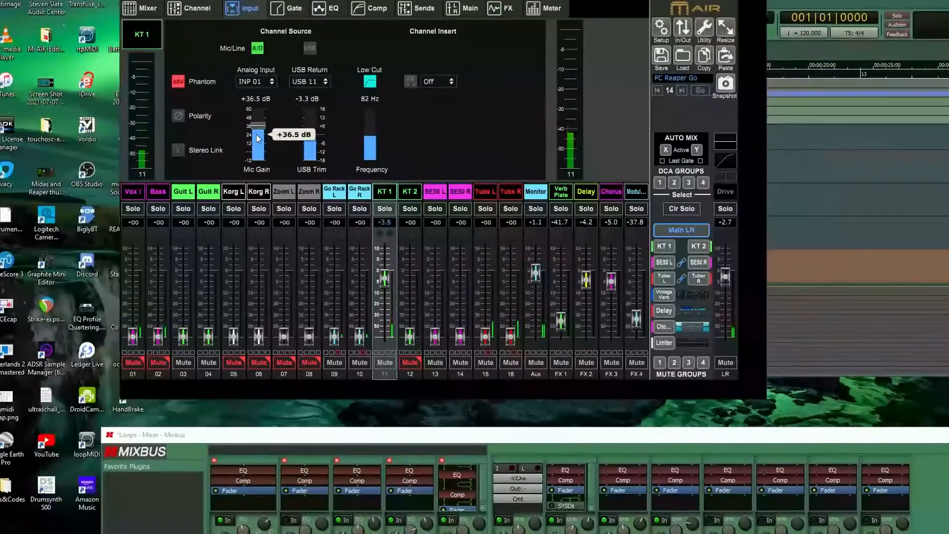
Step: Turn on the equalizer for the KT 1 channel, then display its input, EQ and compressor settings
{"action": "left_click", "coordinate": [195, 9]}
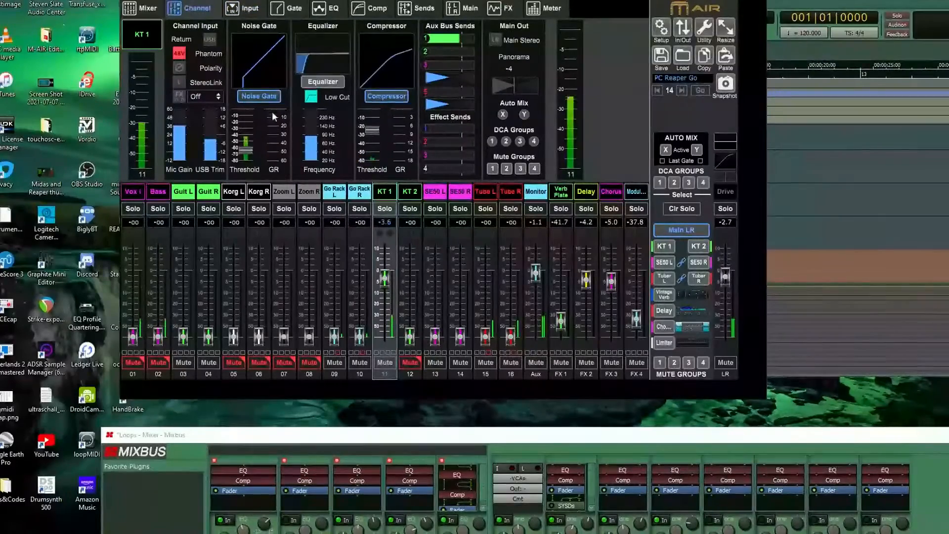
{"action": "left_click", "coordinate": [326, 82]}
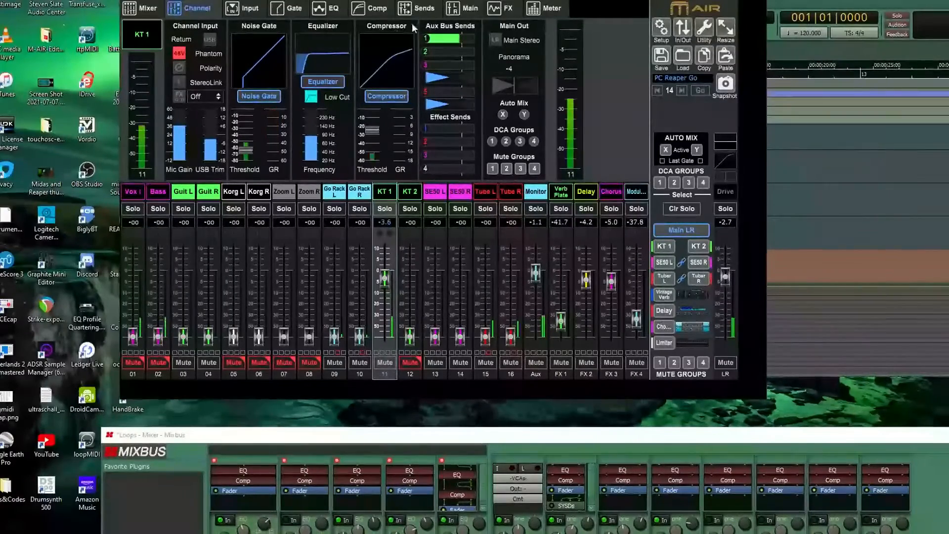
{"action": "left_click", "coordinate": [238, 11]}
{"action": "left_click", "coordinate": [320, 10]}
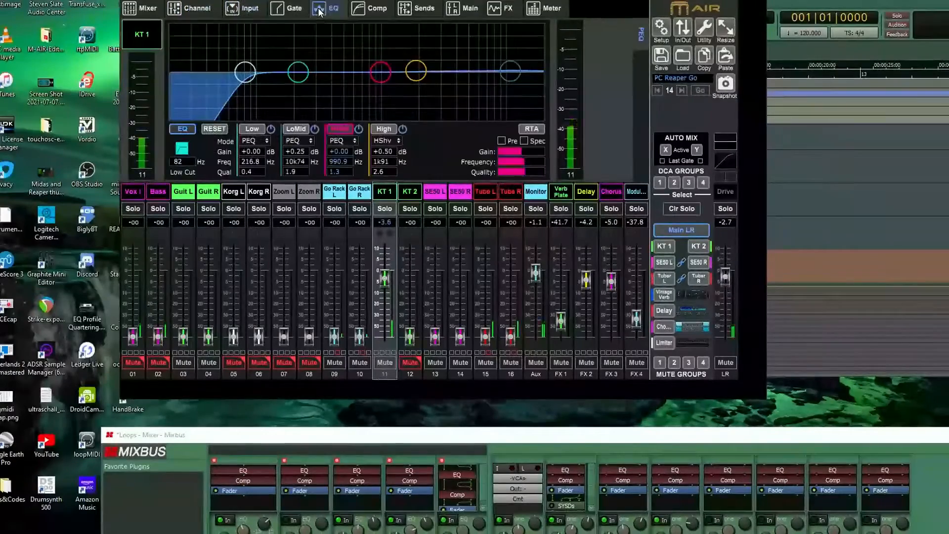
{"action": "left_click", "coordinate": [366, 11]}
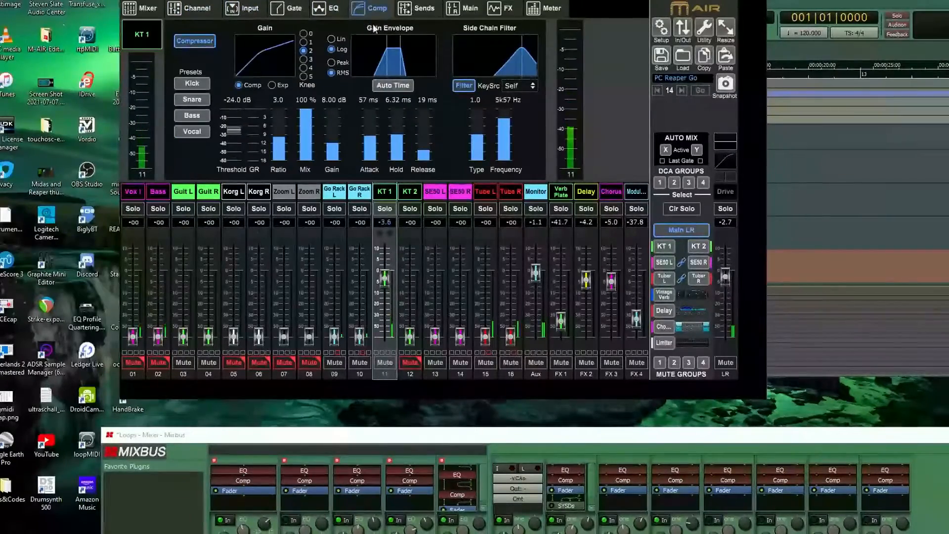
Step: Examine the sends of the KT 1 and KT 2 channels, then the KT 2 channel overview
{"action": "left_click", "coordinate": [405, 14]}
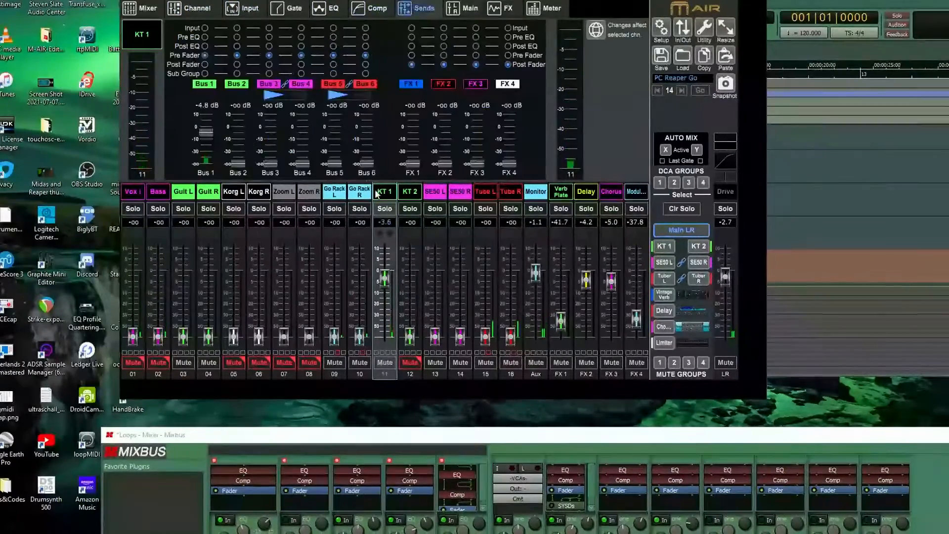
{"action": "left_click", "coordinate": [408, 194]}
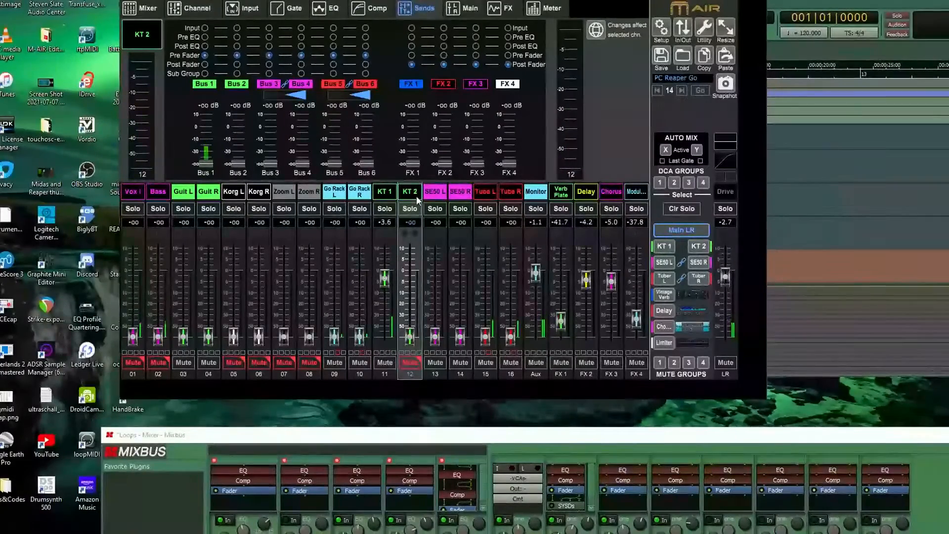
{"action": "left_click", "coordinate": [211, 9]}
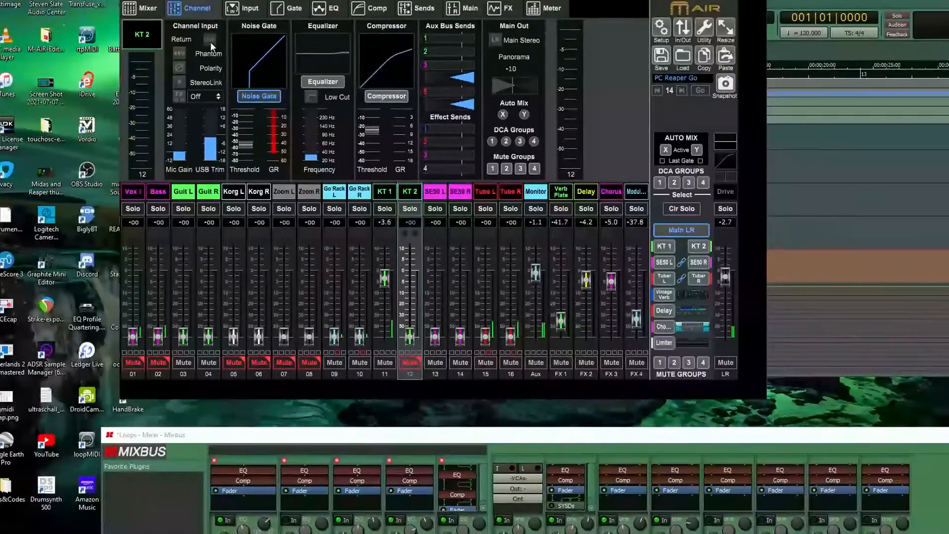
Step: Raise the mic gain of the KT 2 channel's analog input to about +32.5 dB
{"action": "left_click", "coordinate": [246, 7]}
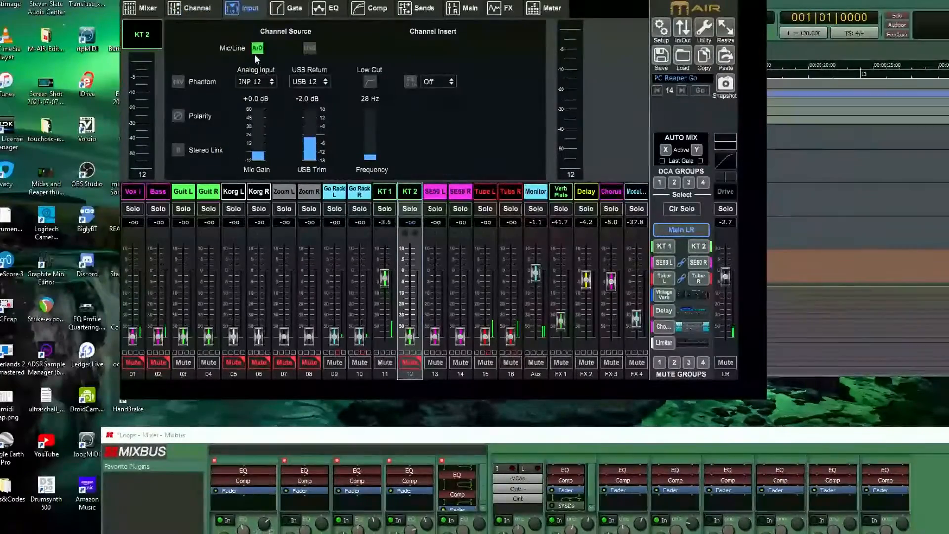
{"action": "mouse_move", "coordinate": [258, 158]}
{"action": "scroll", "coordinate": [257, 158], "scroll_direction": "up", "scroll_amount": 4}
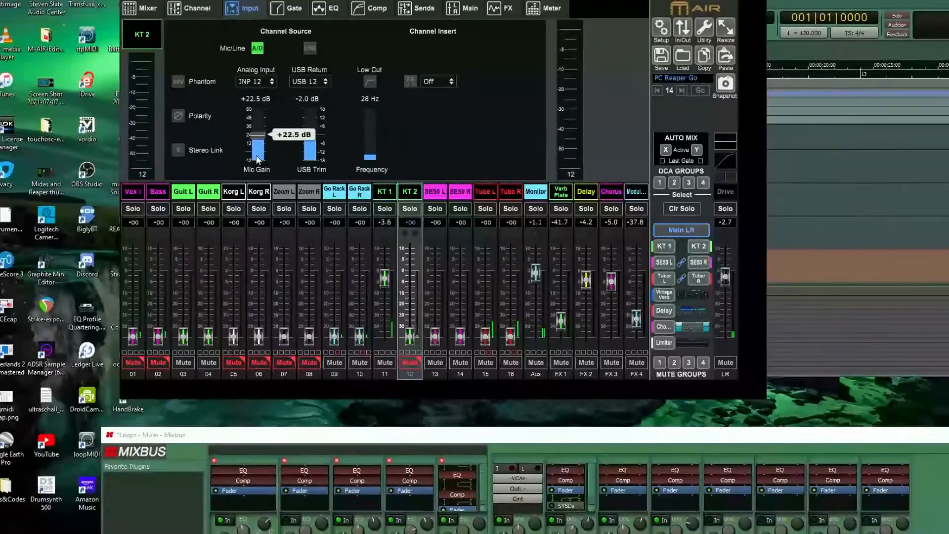
{"action": "scroll", "coordinate": [257, 157], "scroll_direction": "up", "scroll_amount": 4}
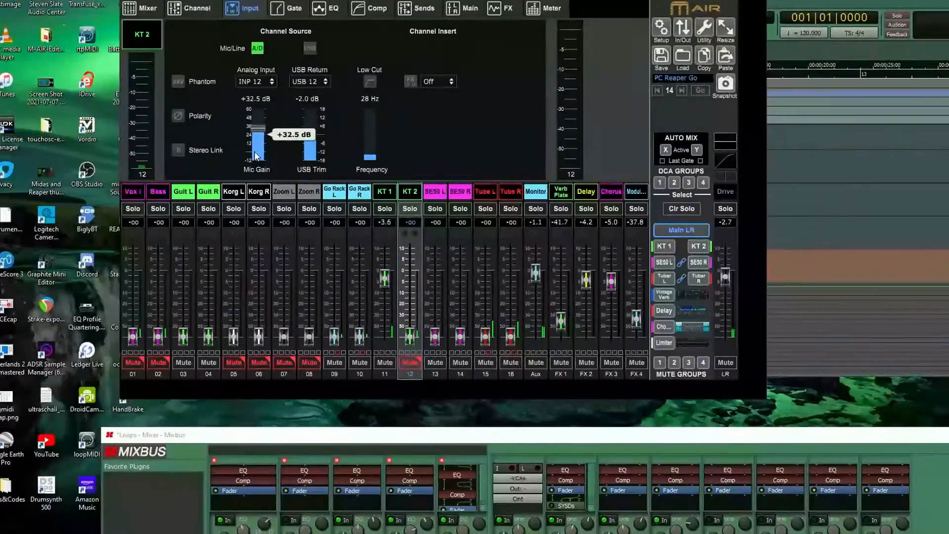
{"action": "scroll", "coordinate": [256, 156], "scroll_direction": "up", "scroll_amount": 3}
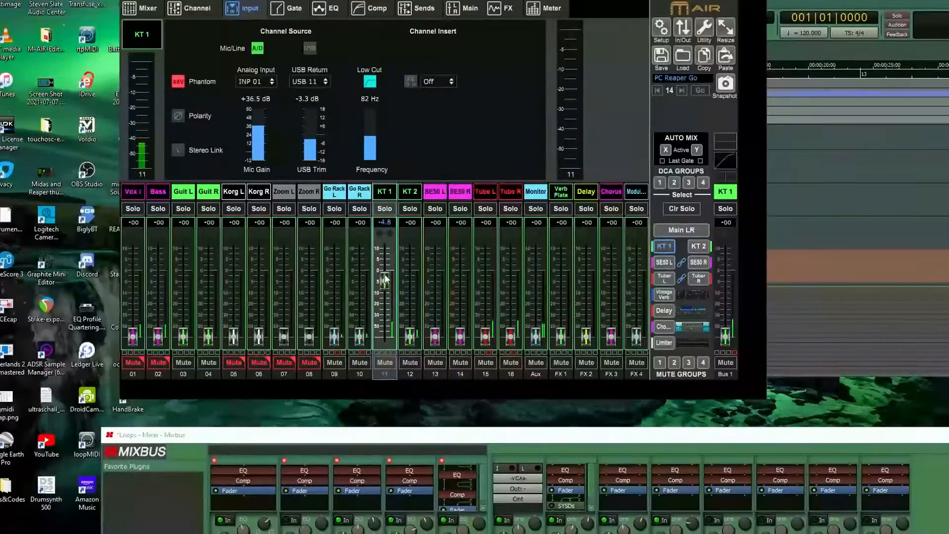
Step: Set the KT 1 bus output fader to -6.3 dB, then give the KT 2 channel analog input INP 11 with +24.0 dB mic gain
{"action": "left_click_drag", "start_coordinate": [725, 338], "coordinate": [732, 300]}
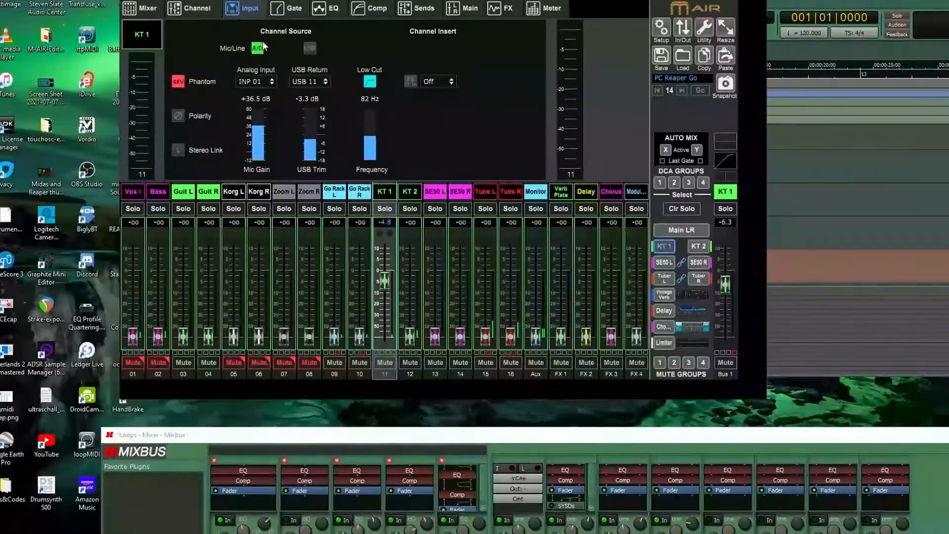
{"action": "left_click", "coordinate": [412, 194]}
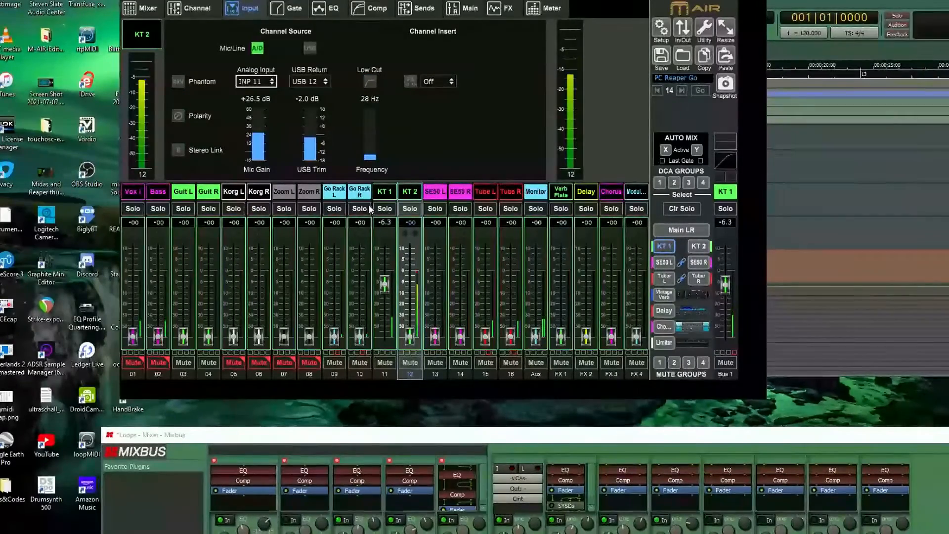
{"action": "mouse_move", "coordinate": [258, 134]}
{"action": "left_mouse_down"}
{"action": "mouse_move", "coordinate": [256, 149]}
{"action": "mouse_move", "coordinate": [256, 140]}
{"action": "left_mouse_up"}
Step: Return to the Main LR mix and check the KT 1 input, the mixer connection setup and the signal meters
{"action": "left_click", "coordinate": [670, 231]}
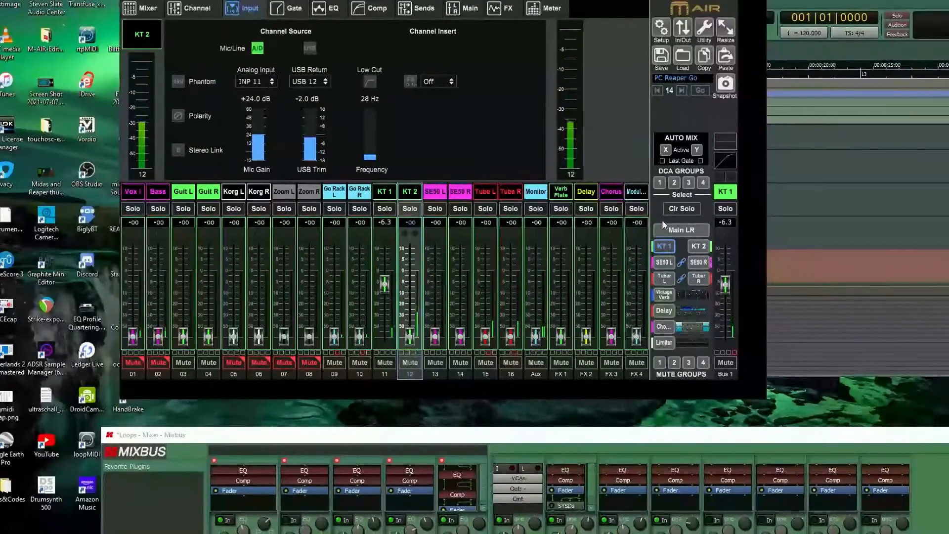
{"action": "left_click", "coordinate": [389, 193]}
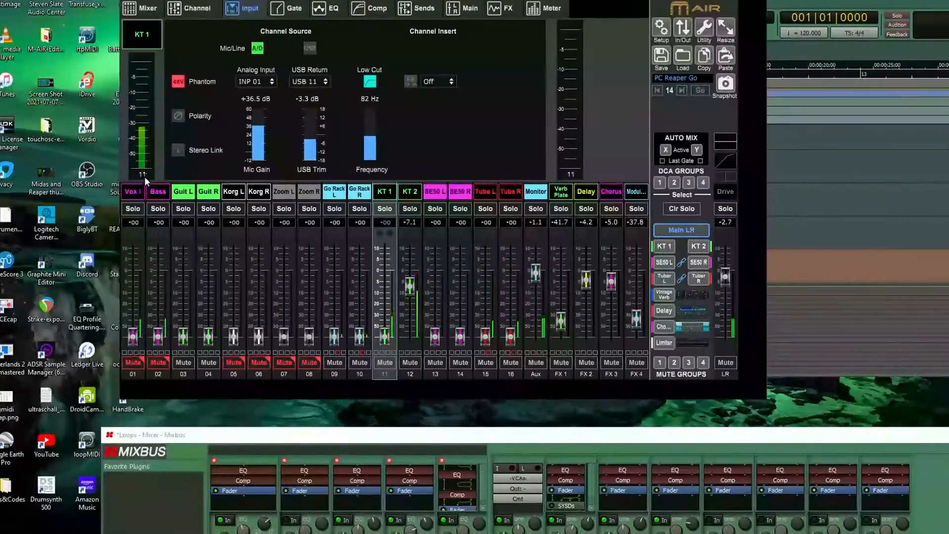
{"action": "left_click", "coordinate": [670, 29]}
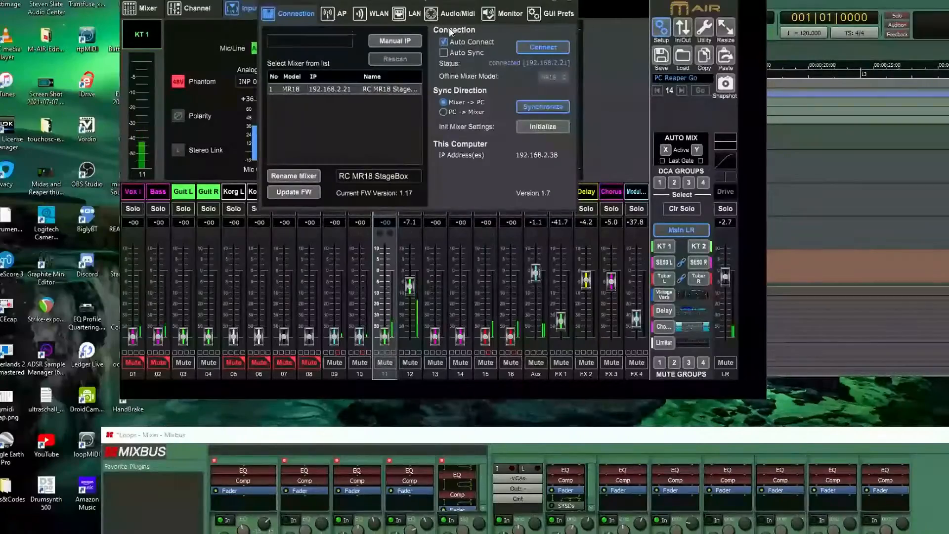
{"action": "left_click", "coordinate": [722, 31]}
{"action": "left_click", "coordinate": [544, 8]}
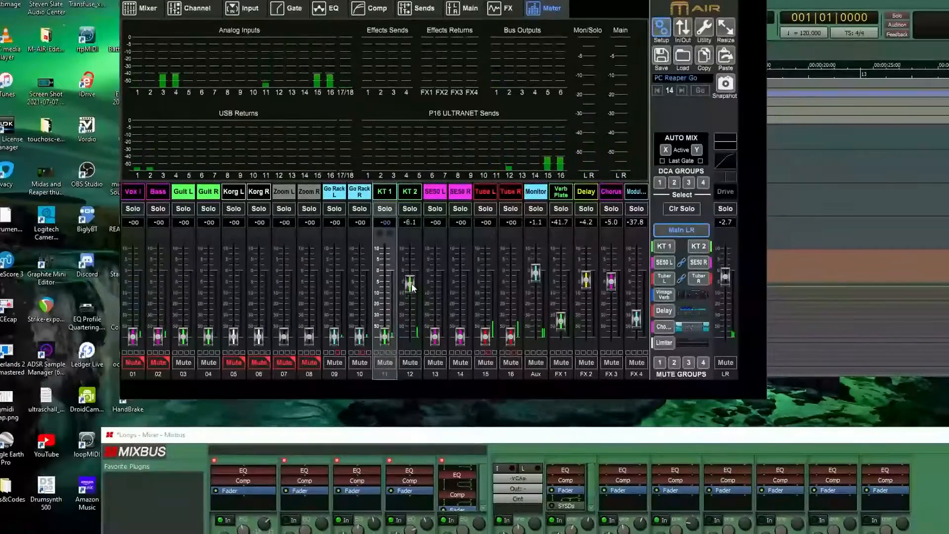
Step: Assign the KT 2 channel to the main stereo output and set its fader to -6.6 dB
{"action": "left_click_drag", "start_coordinate": [410, 286], "coordinate": [410, 279]}
{"action": "left_click", "coordinate": [410, 195]}
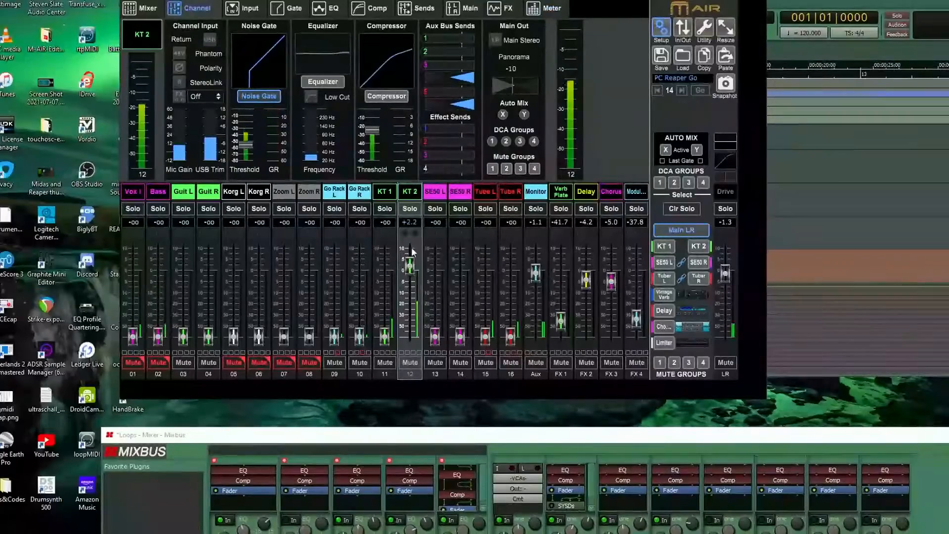
{"action": "left_click_drag", "start_coordinate": [410, 266], "coordinate": [410, 338]}
{"action": "left_click", "coordinate": [495, 40]}
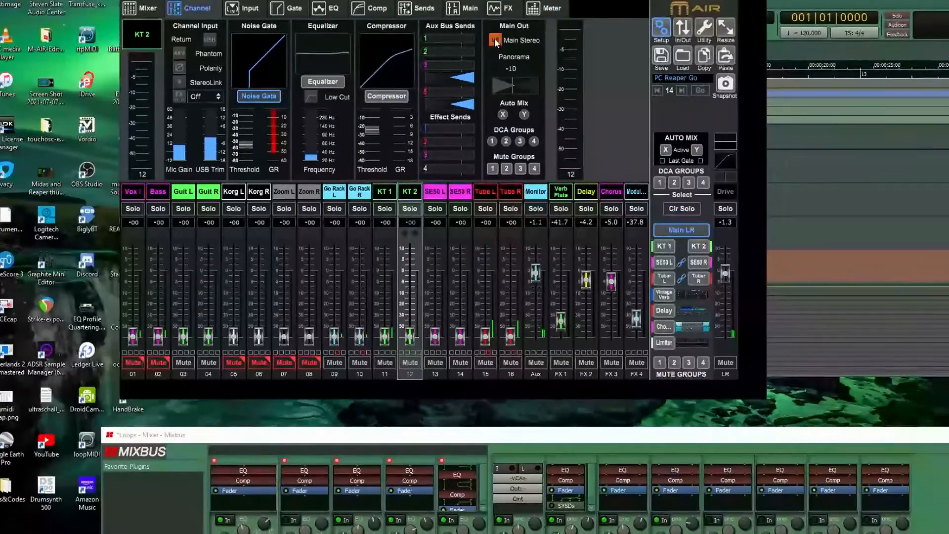
{"action": "left_click_drag", "start_coordinate": [406, 338], "coordinate": [411, 288]}
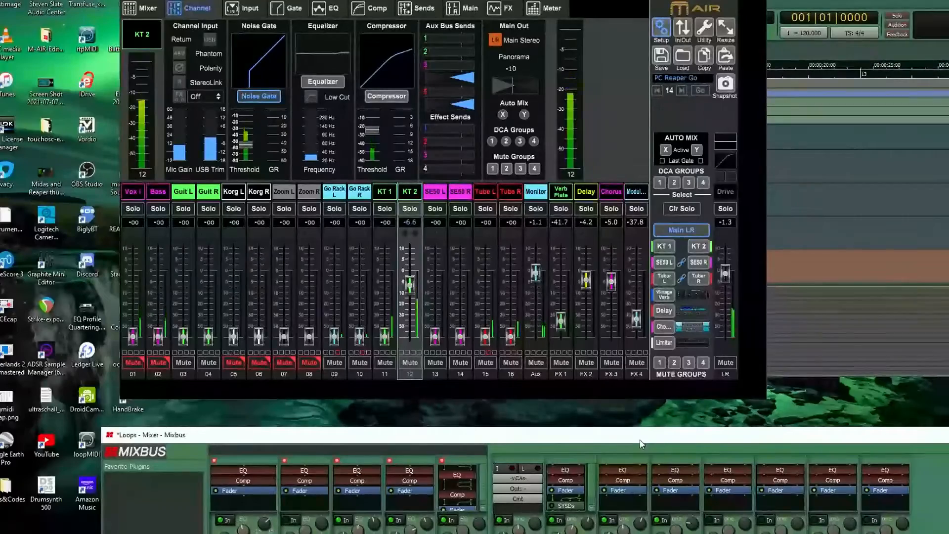
Step: Switch to Mixbus and set the Mixbus 1 bus fader to -0.4 dB and the Vox fader to -6.1 dB
{"action": "left_click_drag", "start_coordinate": [640, 441], "coordinate": [549, 24]}
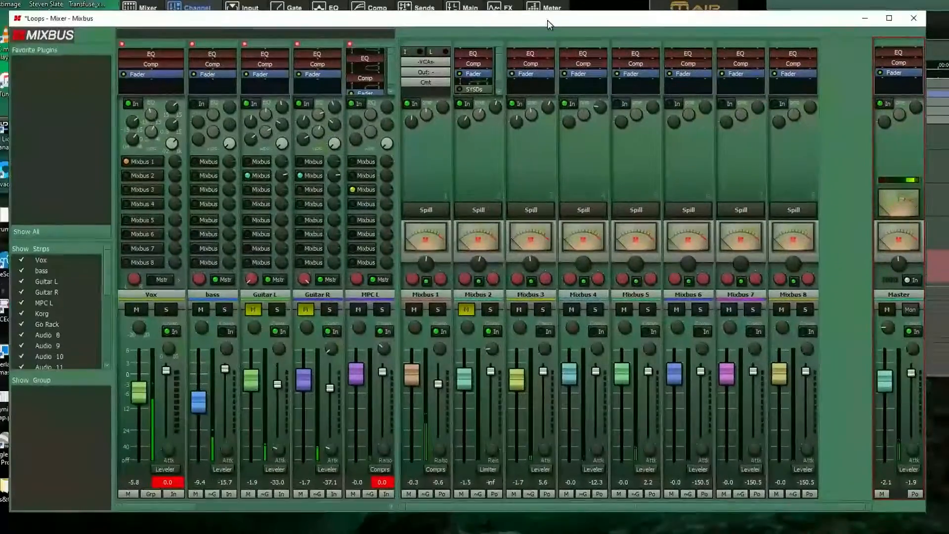
{"action": "left_click_drag", "start_coordinate": [421, 387], "coordinate": [413, 419]}
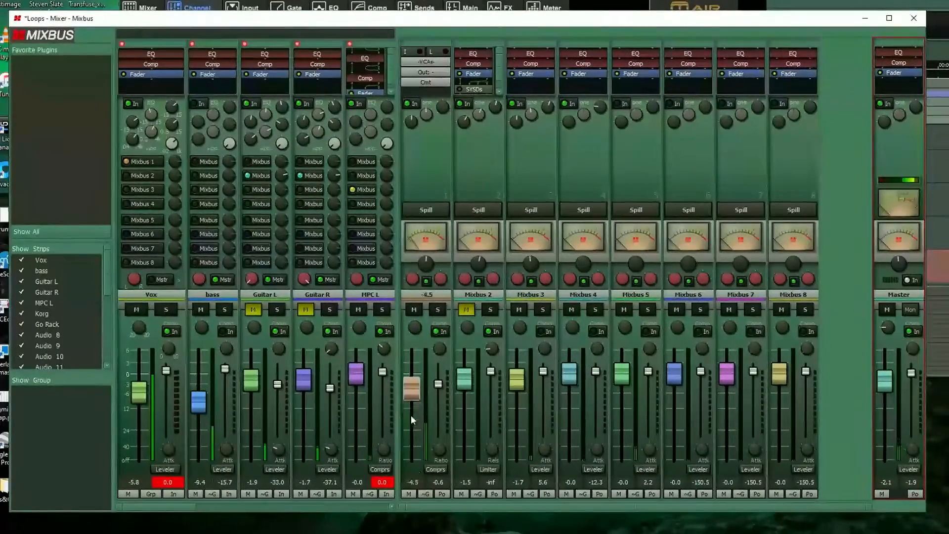
{"action": "left_click_drag", "start_coordinate": [145, 397], "coordinate": [146, 400]}
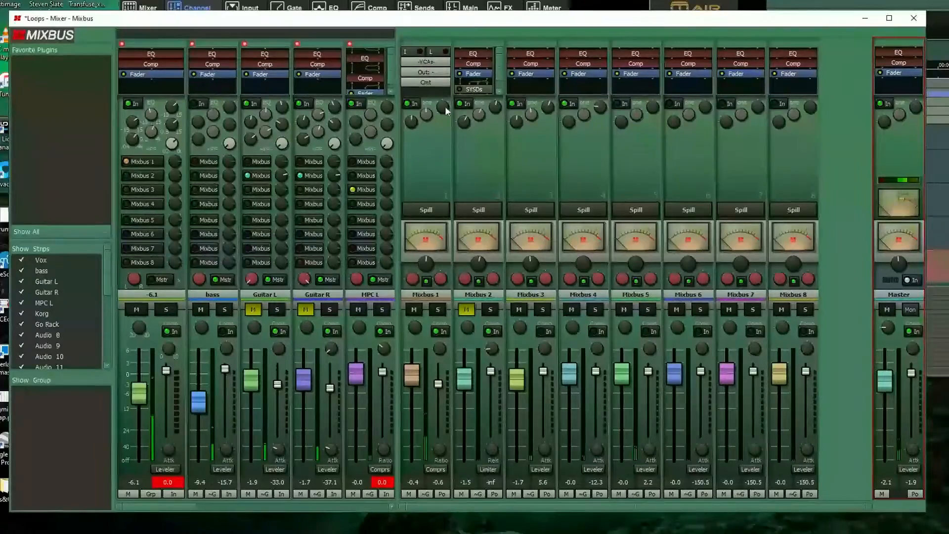
Step: Switch to M AIR Edit, shift its window slightly, and set the KT 2 channel fader to -5.2 dB
{"action": "left_click_drag", "start_coordinate": [532, 22], "coordinate": [509, 441]}
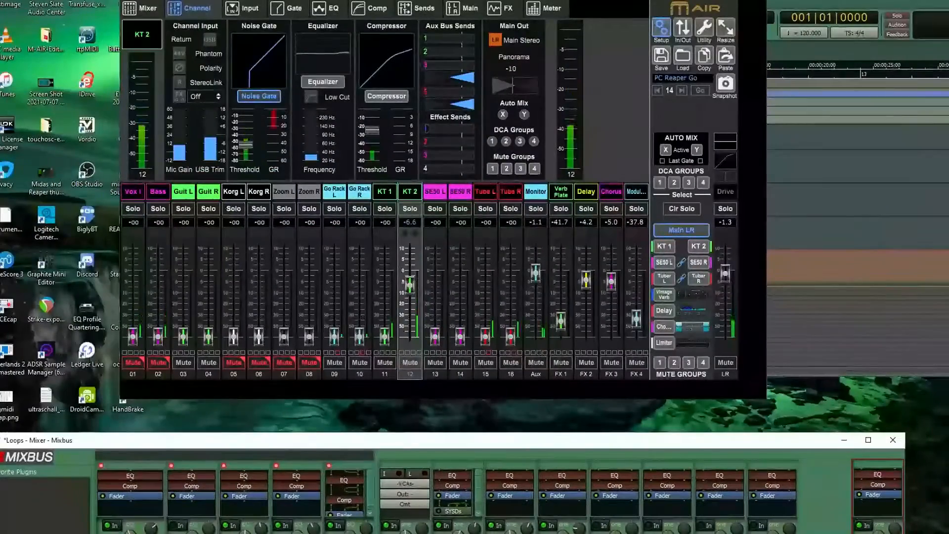
{"action": "left_click_drag", "start_coordinate": [436, 0], "coordinate": [481, 5]}
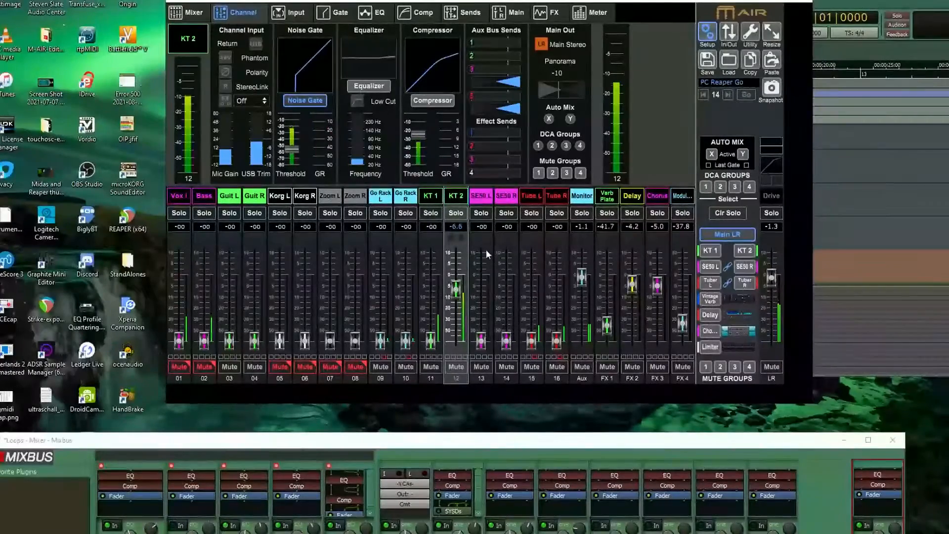
{"action": "left_click_drag", "start_coordinate": [454, 293], "coordinate": [454, 290]}
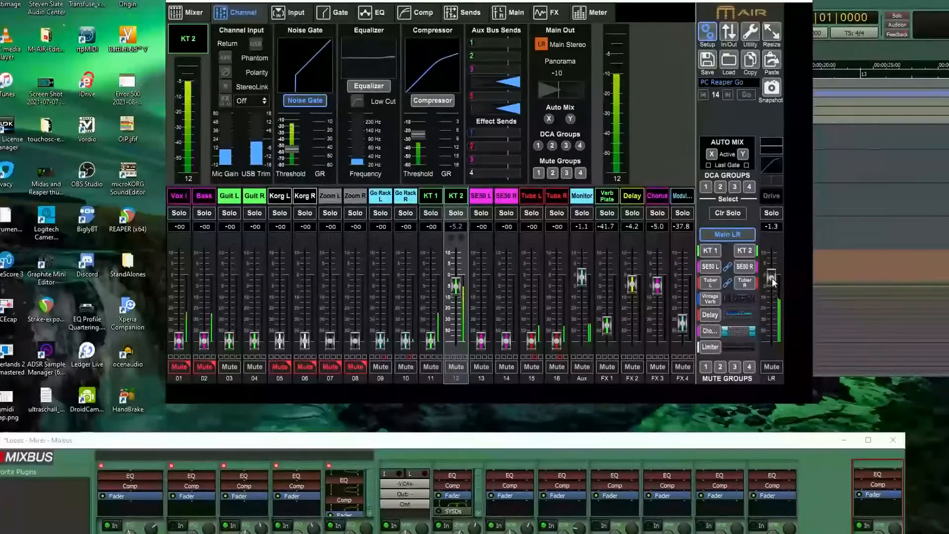
Step: Bring the Mixbus mixer into view, set the Vox fader to -7.4 dB, and move the window back down
{"action": "left_click_drag", "start_coordinate": [716, 441], "coordinate": [727, 15]}
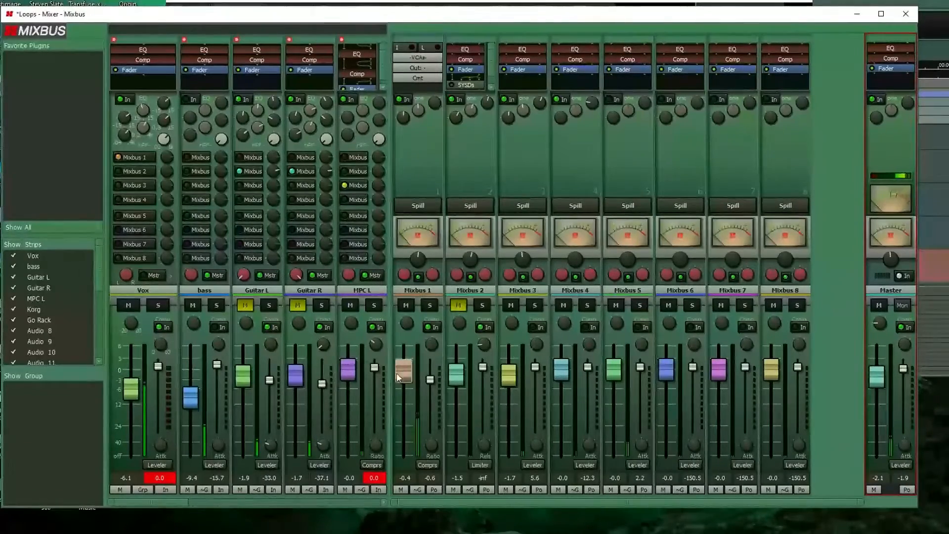
{"action": "left_click_drag", "start_coordinate": [129, 394], "coordinate": [130, 398]}
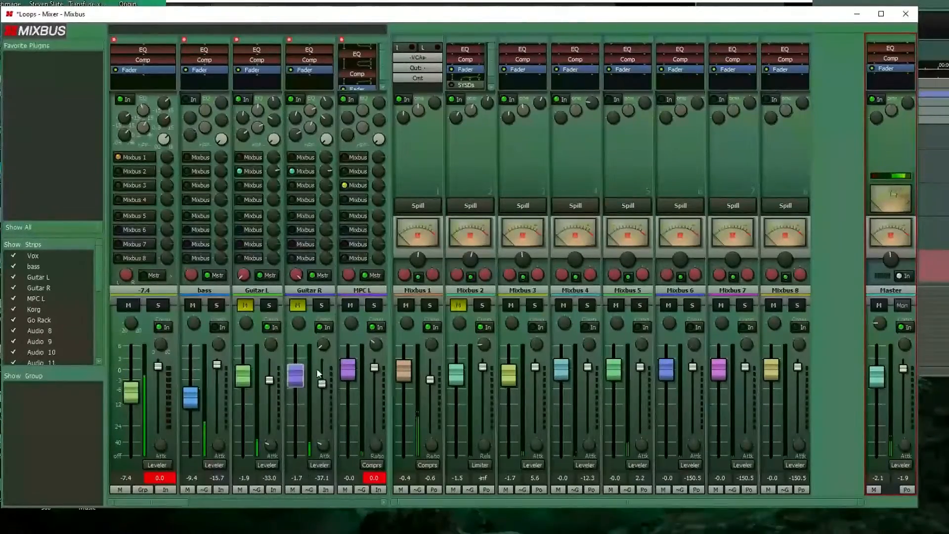
{"action": "left_click_drag", "start_coordinate": [446, 14], "coordinate": [464, 414]}
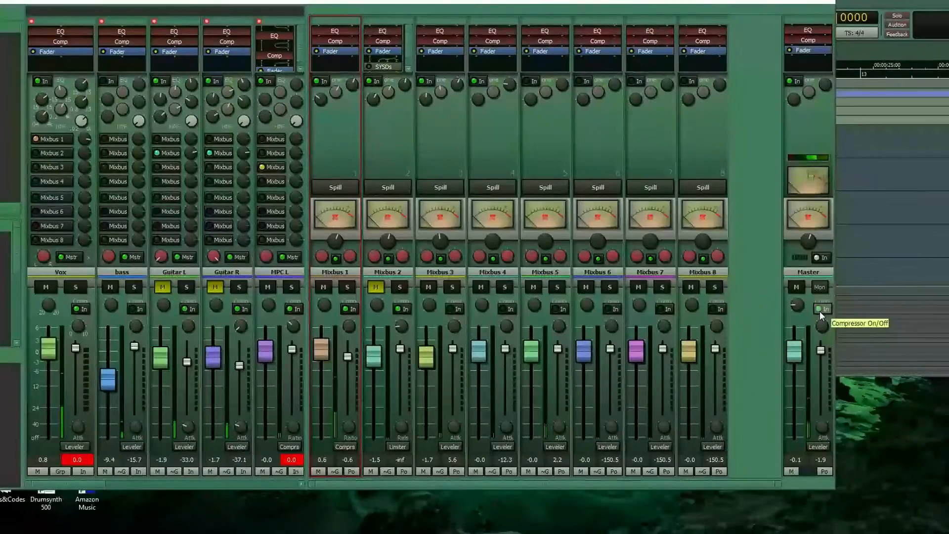
Step: Toggle the Master compressor, then bypass and re-enable the Vox channel's EQ to compare the sound
{"action": "left_click", "coordinate": [822, 309]}
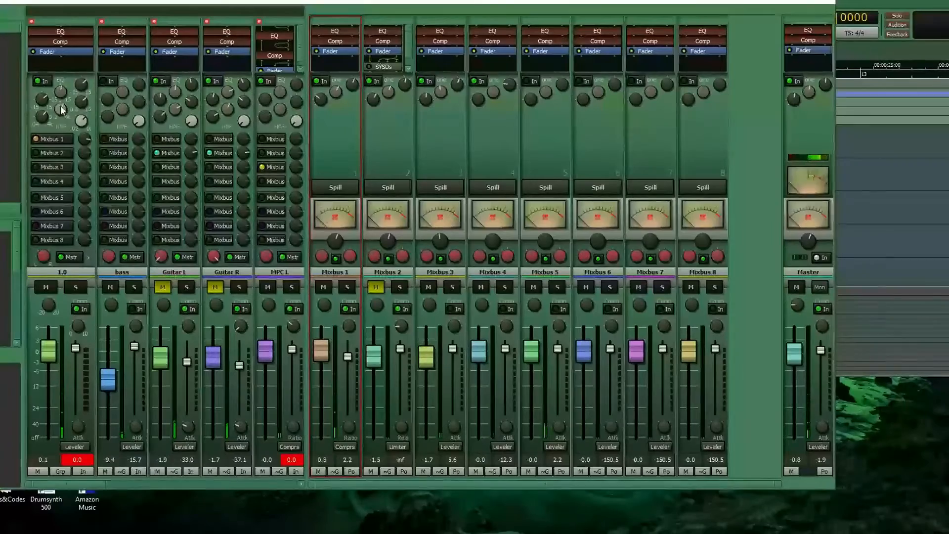
{"action": "left_click", "coordinate": [46, 81]}
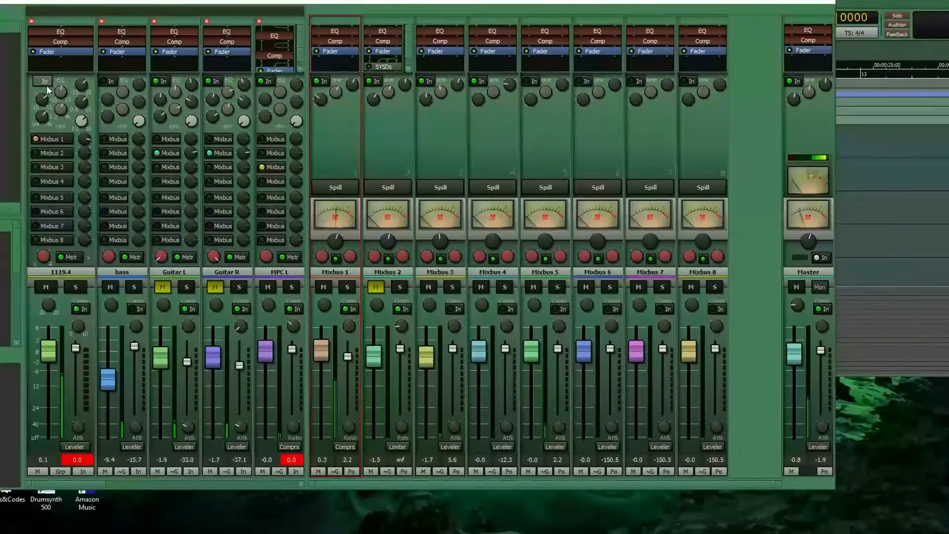
{"action": "left_click", "coordinate": [46, 82]}
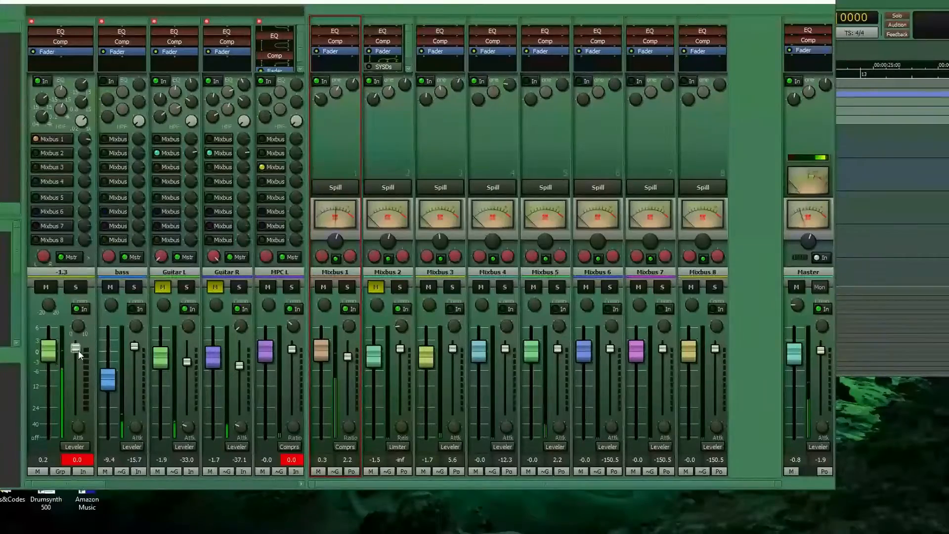
Step: Switch to M AIR Edit and set the Monitor aux channel fader to +0.1 dB
{"action": "left_click", "coordinate": [248, 488]}
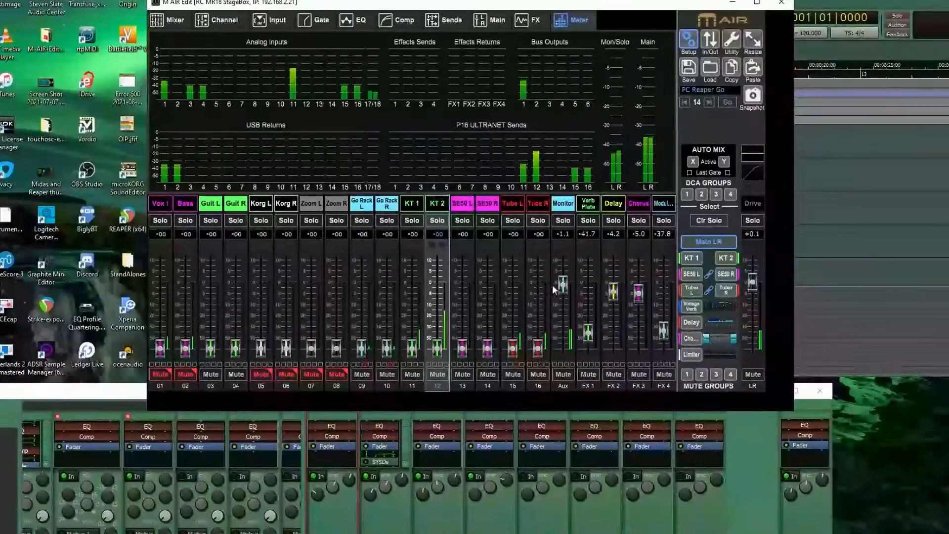
{"action": "mouse_move", "coordinate": [567, 286]}
{"action": "left_mouse_down"}
{"action": "mouse_move", "coordinate": [564, 295]}
{"action": "mouse_move", "coordinate": [565, 282]}
{"action": "left_mouse_up"}
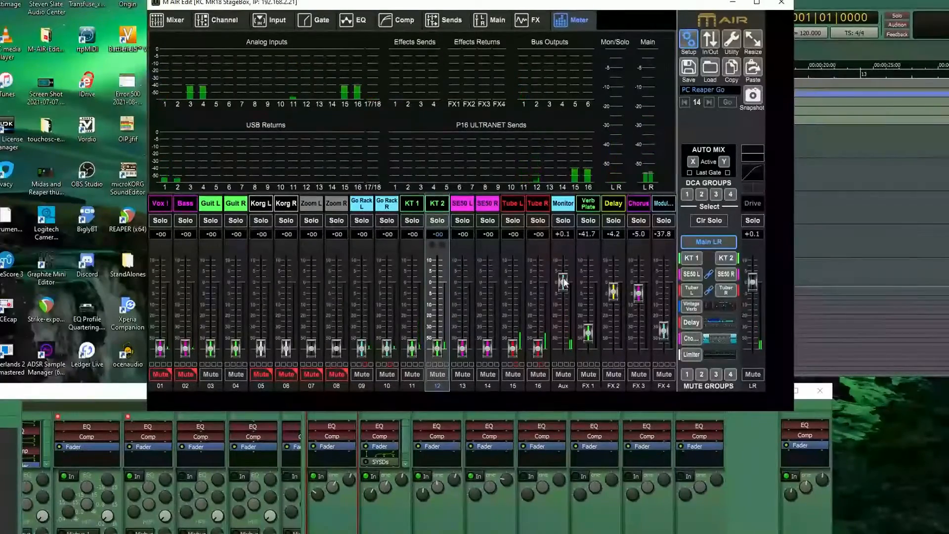
Step: Switch to Mixbus and unmute the Mixbus 2 bus and the Guitar L channel
{"action": "left_click_drag", "start_coordinate": [132, 390], "coordinate": [190, 2]}
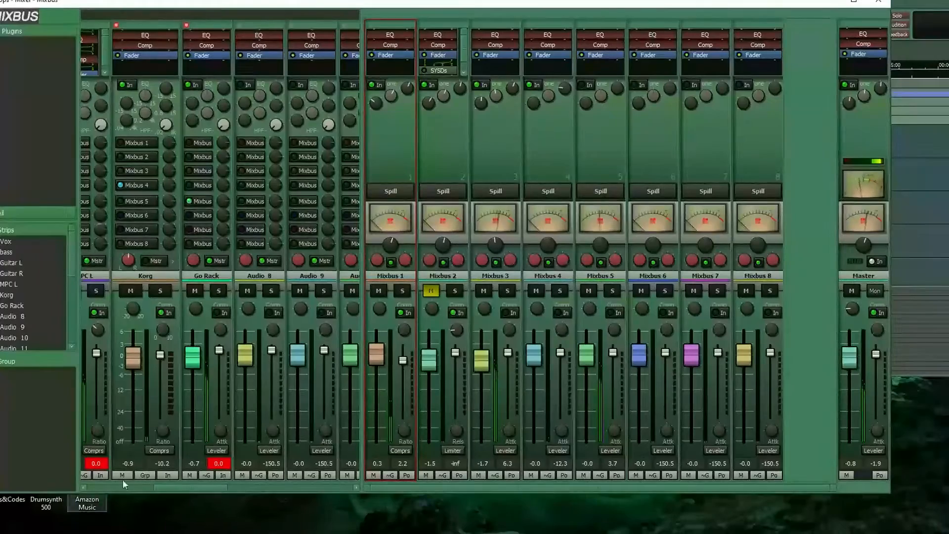
{"action": "left_click", "coordinate": [429, 293]}
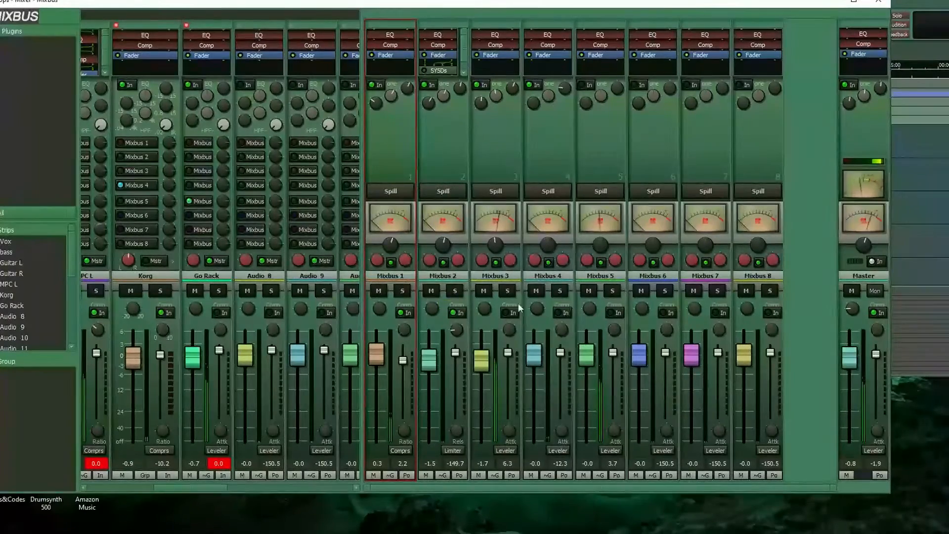
{"action": "scroll", "coordinate": [259, 488], "scroll_direction": "down", "scroll_amount": 5}
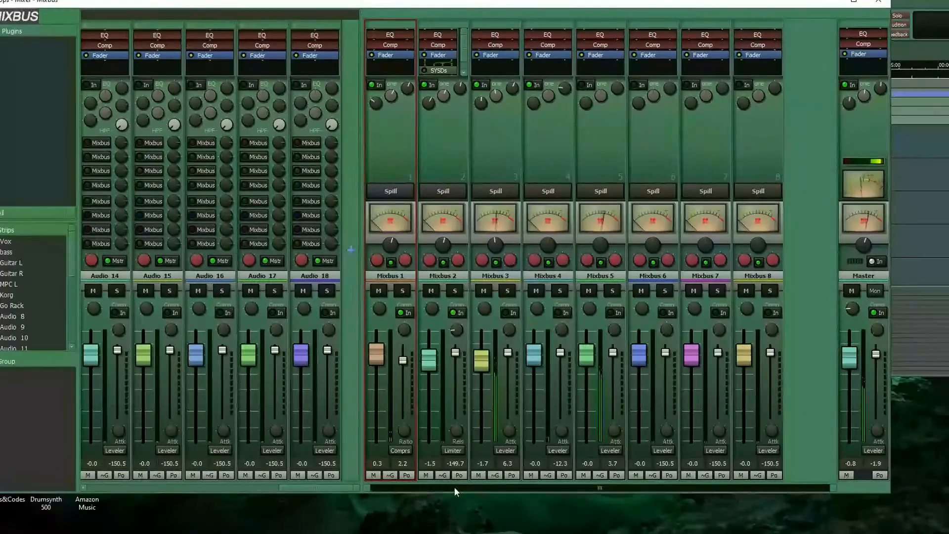
{"action": "scroll", "coordinate": [212, 485], "scroll_direction": "up", "scroll_amount": 10}
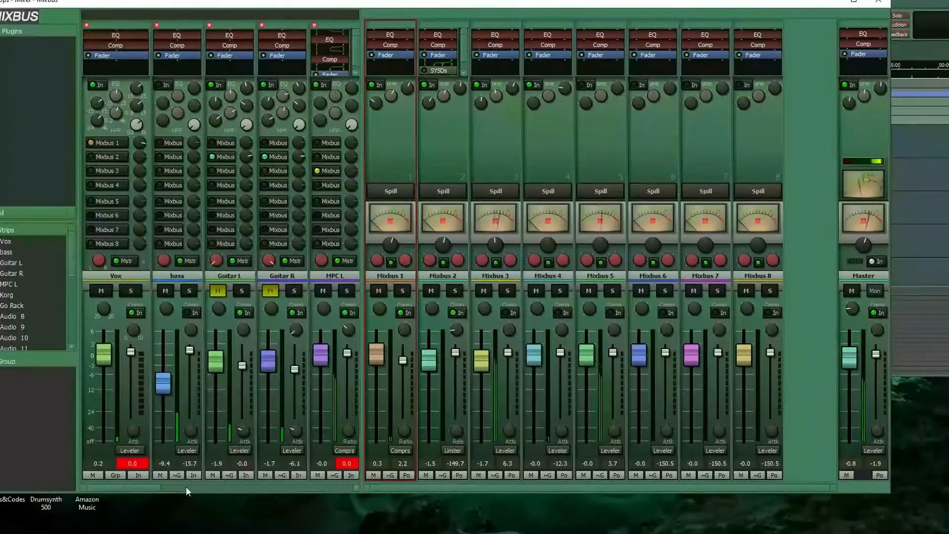
{"action": "left_click", "coordinate": [218, 291]}
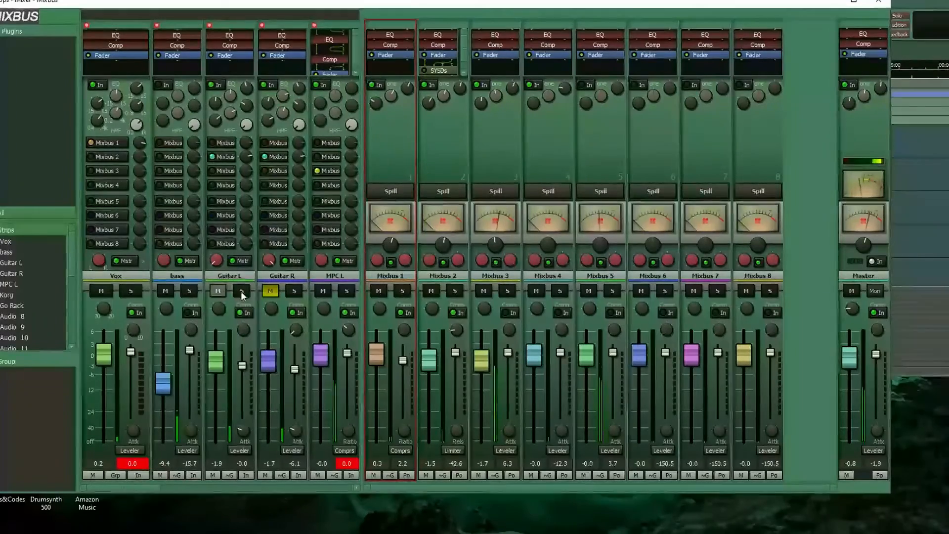
Step: Unmute the Guitar R channel, then bring the Korg strip into view and set the Mixbus 1 bus fader to -0.2 dB
{"action": "left_click", "coordinate": [270, 290]}
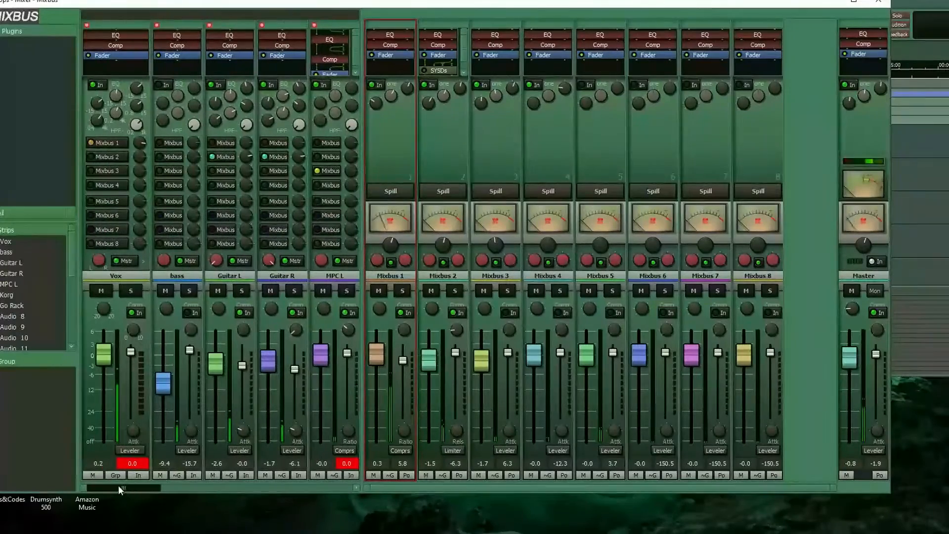
{"action": "left_click_drag", "start_coordinate": [182, 487], "coordinate": [223, 489]}
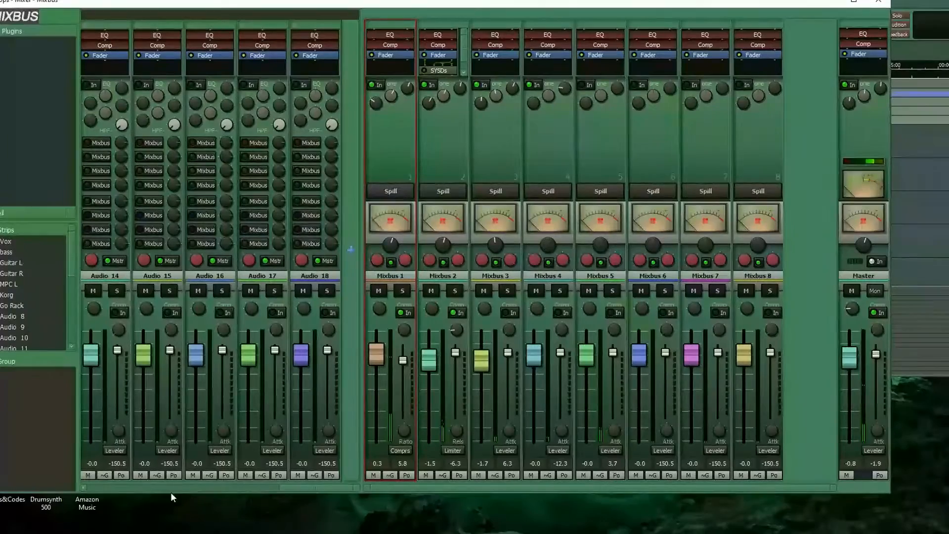
{"action": "scroll", "coordinate": [164, 488], "scroll_direction": "left", "scroll_amount": 4}
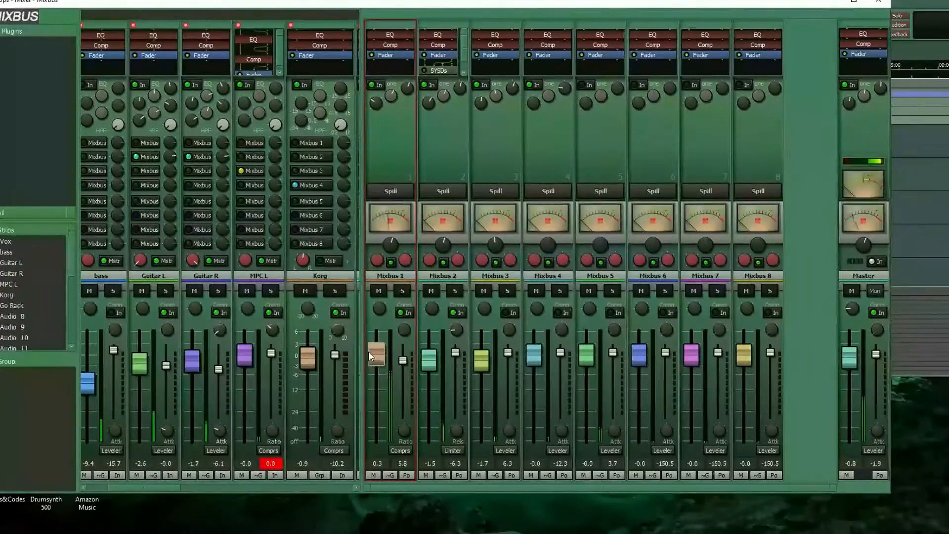
{"action": "left_click_drag", "start_coordinate": [369, 351], "coordinate": [374, 358]}
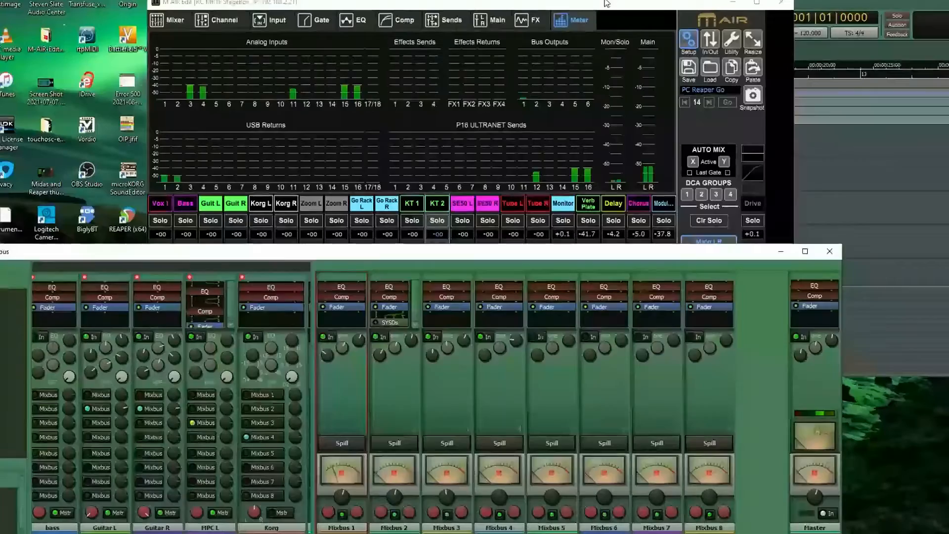
Step: Uncover the M AIR Edit window behind the Mixbus mixer, switch to it, and check its input, bus and main meters
{"action": "left_click", "coordinate": [608, 4]}
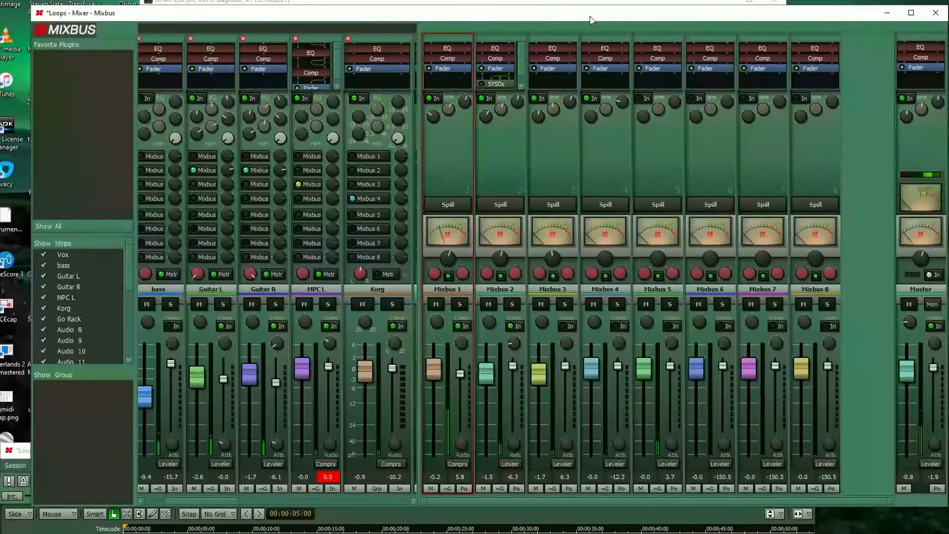
{"action": "left_click_drag", "start_coordinate": [592, 20], "coordinate": [572, 9]}
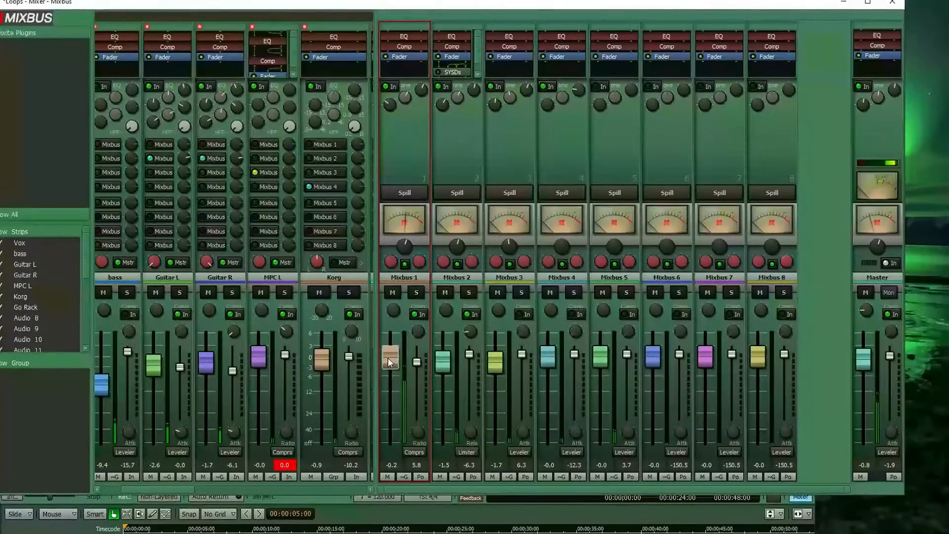
{"action": "left_click_drag", "start_coordinate": [430, 3], "coordinate": [450, 401]}
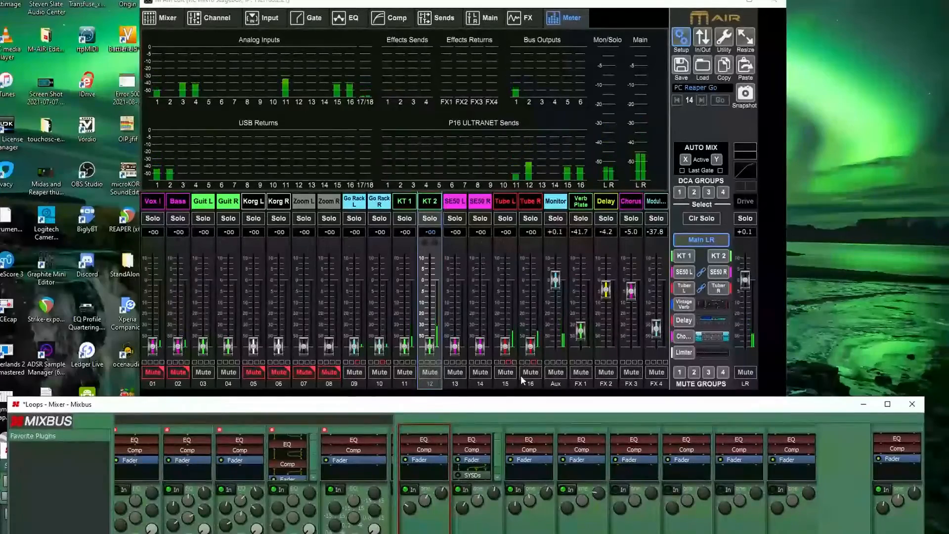
{"action": "left_click_drag", "start_coordinate": [524, 397], "coordinate": [519, 318]}
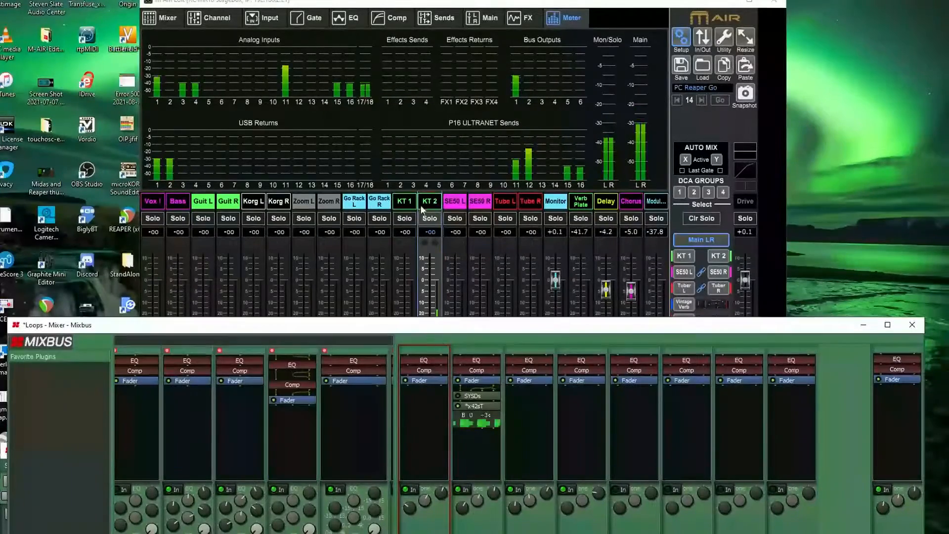
{"action": "left_click", "coordinate": [422, 209]}
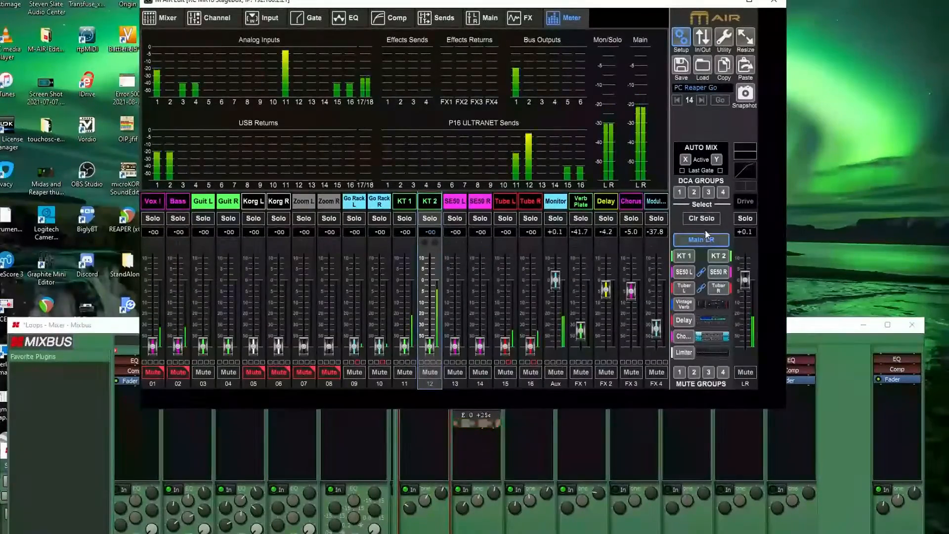
Step: Switch back to Mixbus, bring its mixer into full view over M AIR Edit, and open the Korg channel's options
{"action": "left_click", "coordinate": [802, 328]}
{"action": "left_click_drag", "start_coordinate": [802, 328], "coordinate": [791, 0]}
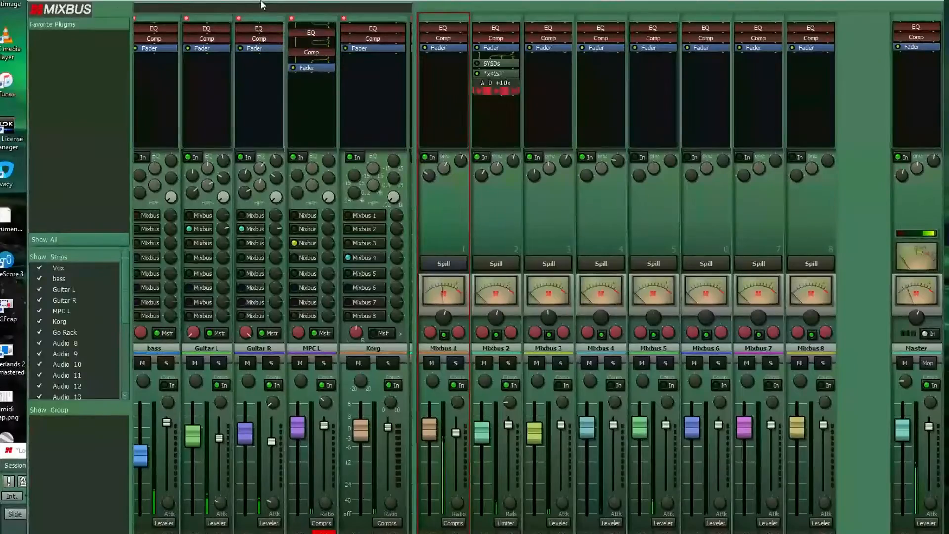
{"action": "left_click_drag", "start_coordinate": [270, 1], "coordinate": [182, 263]}
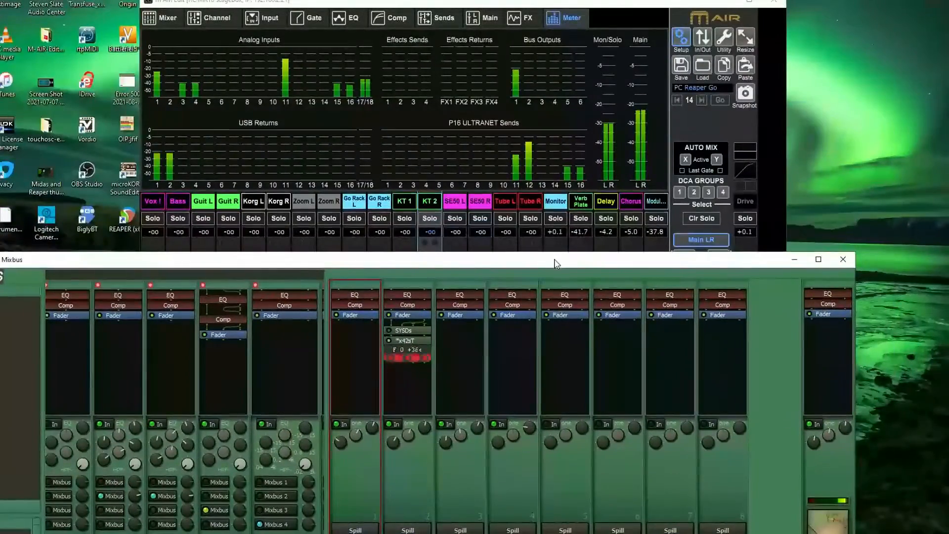
{"action": "left_click_drag", "start_coordinate": [556, 263], "coordinate": [601, 41]}
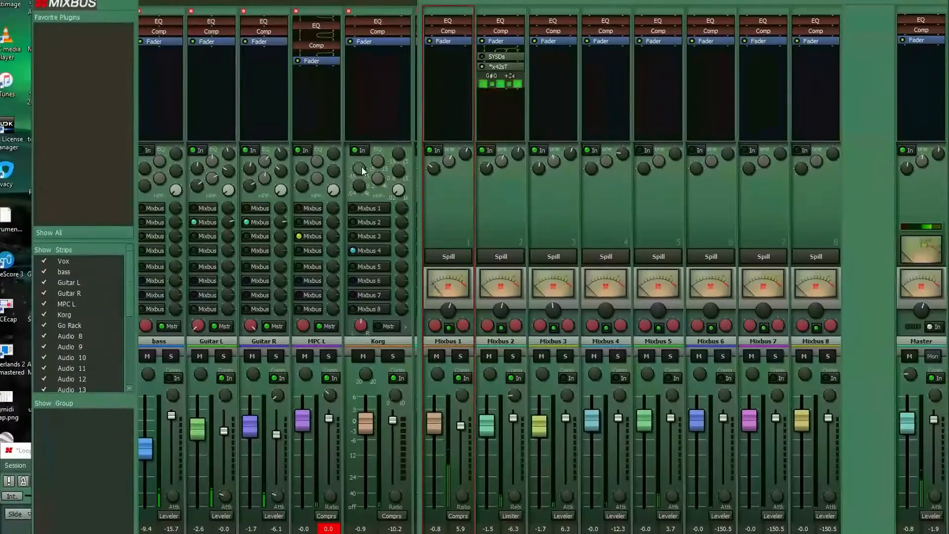
{"action": "left_click", "coordinate": [384, 342]}
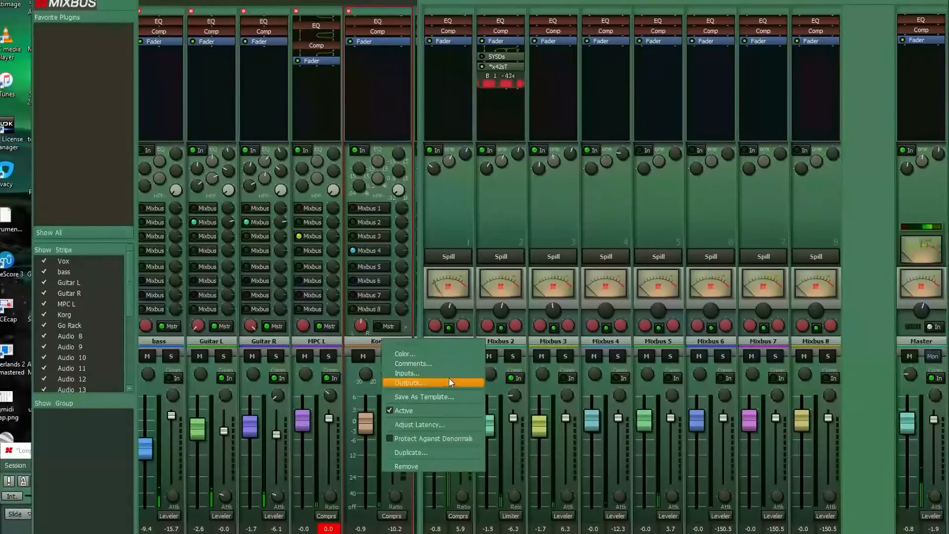